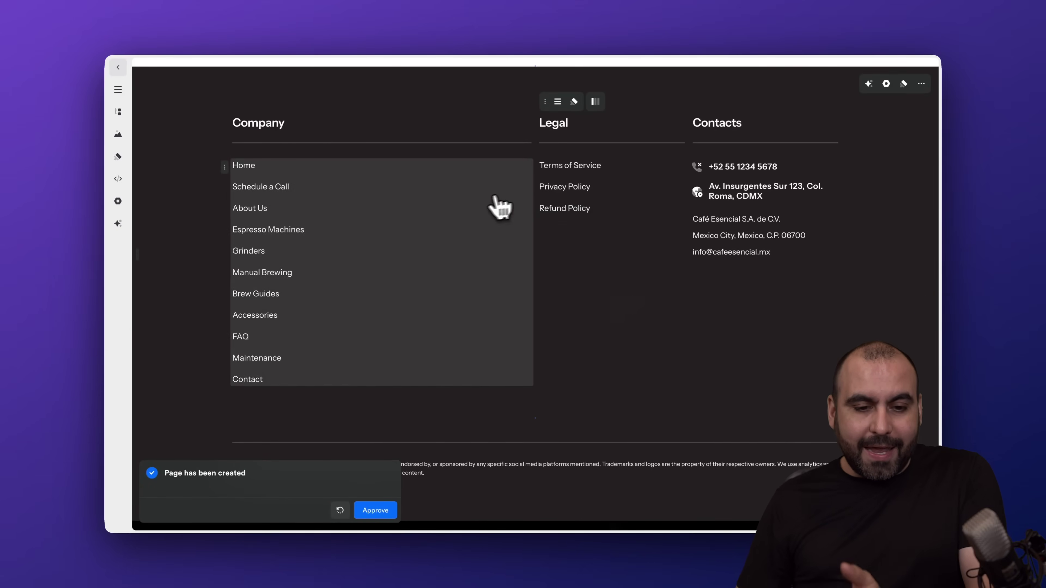
Scroll back up through the generated coffee equipment page and approve it
scroll(478, 336, up, 20)
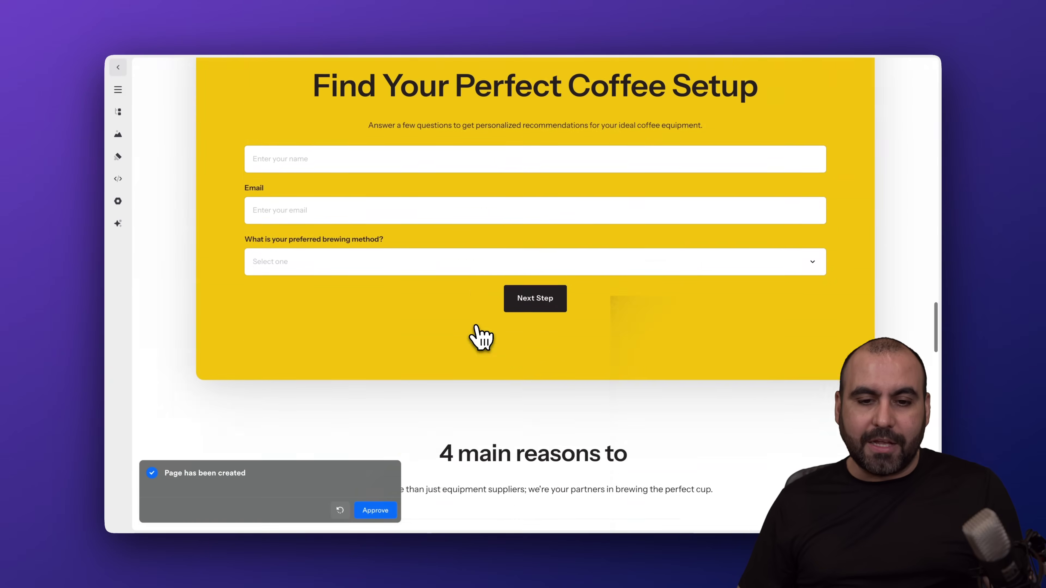
scroll(479, 336, up, 1)
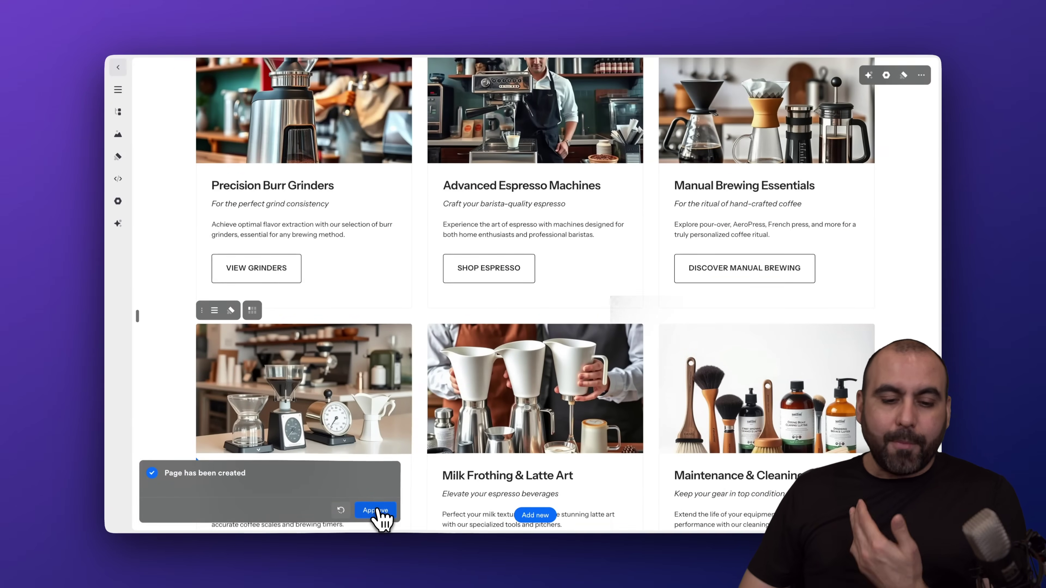
click(376, 512)
scroll(462, 369, up, 15)
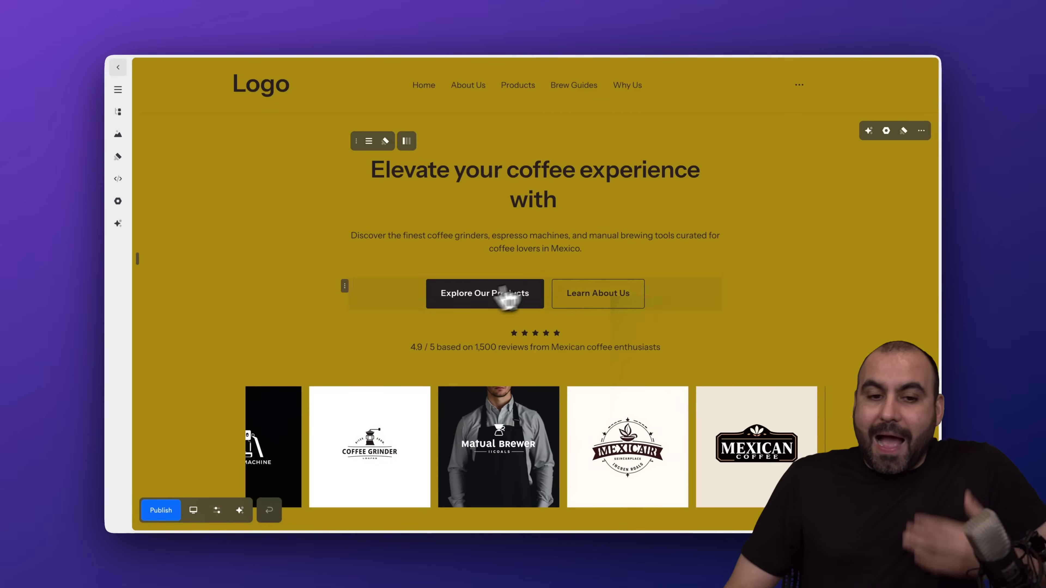
scroll(611, 327, down, 3)
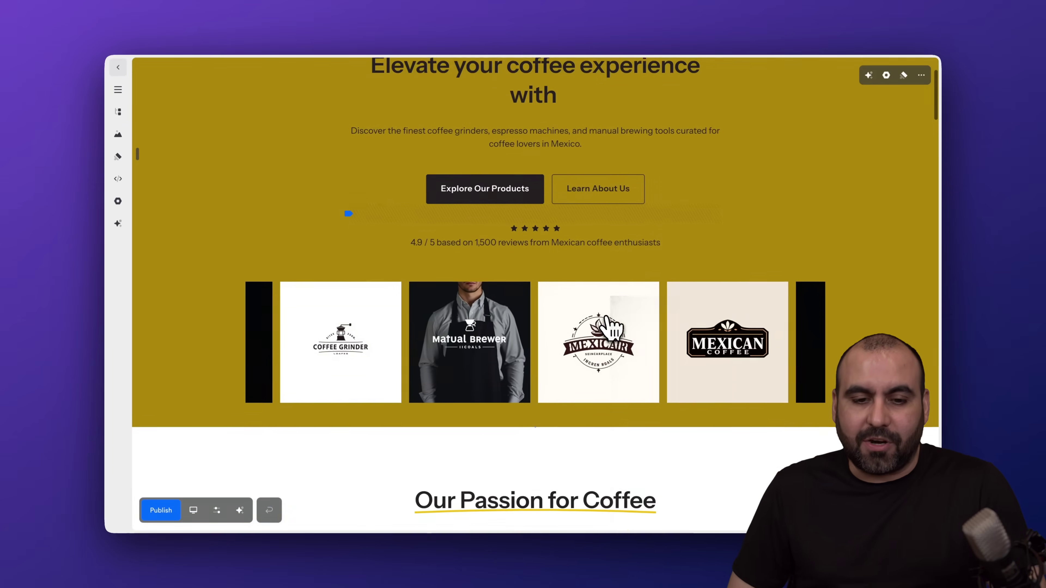
scroll(612, 327, down, 3)
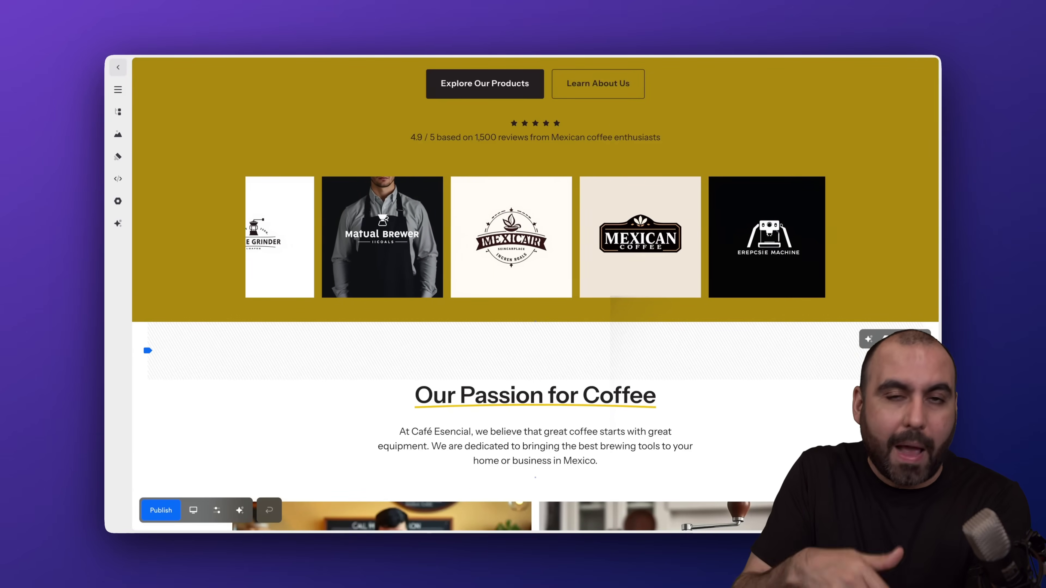
scroll(615, 373, down, 2)
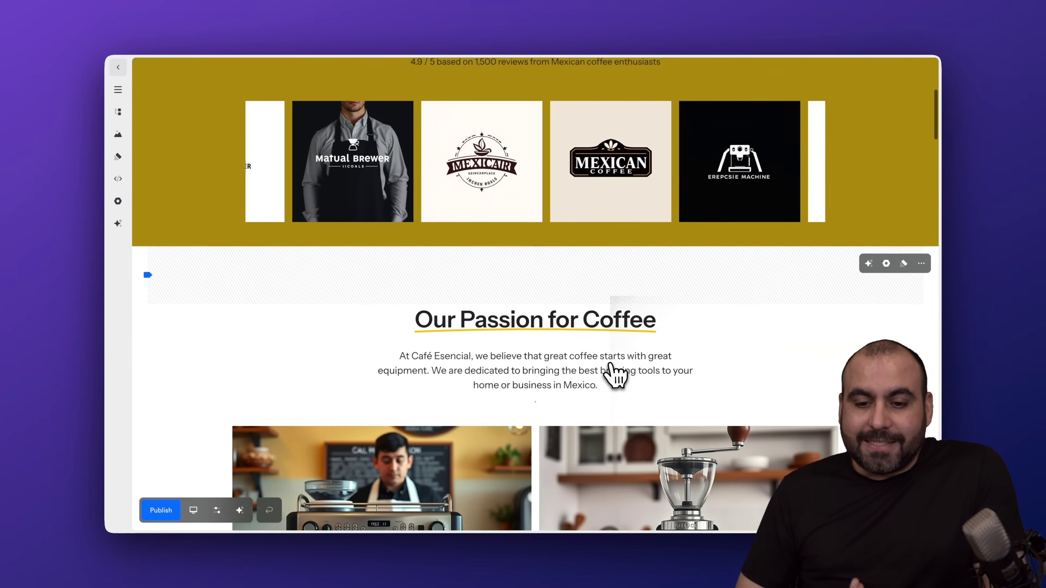
scroll(615, 373, down, 1)
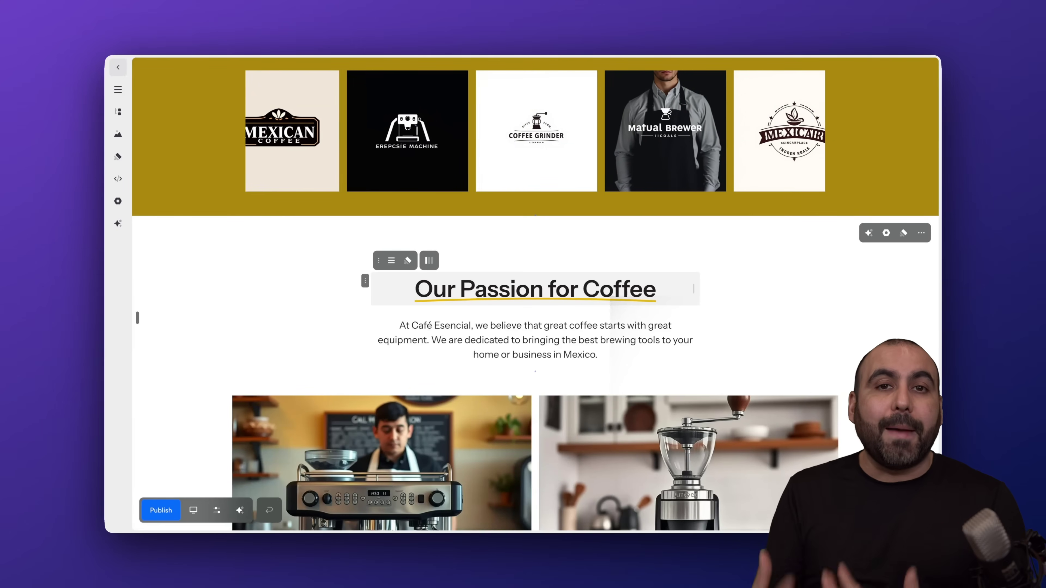
scroll(536, 294, down, 2)
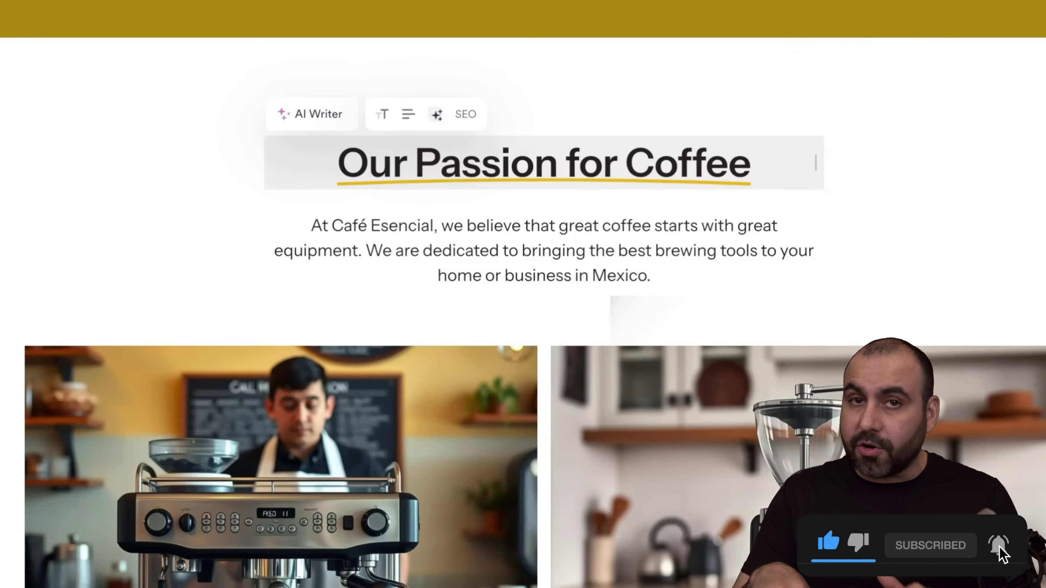
click(320, 119)
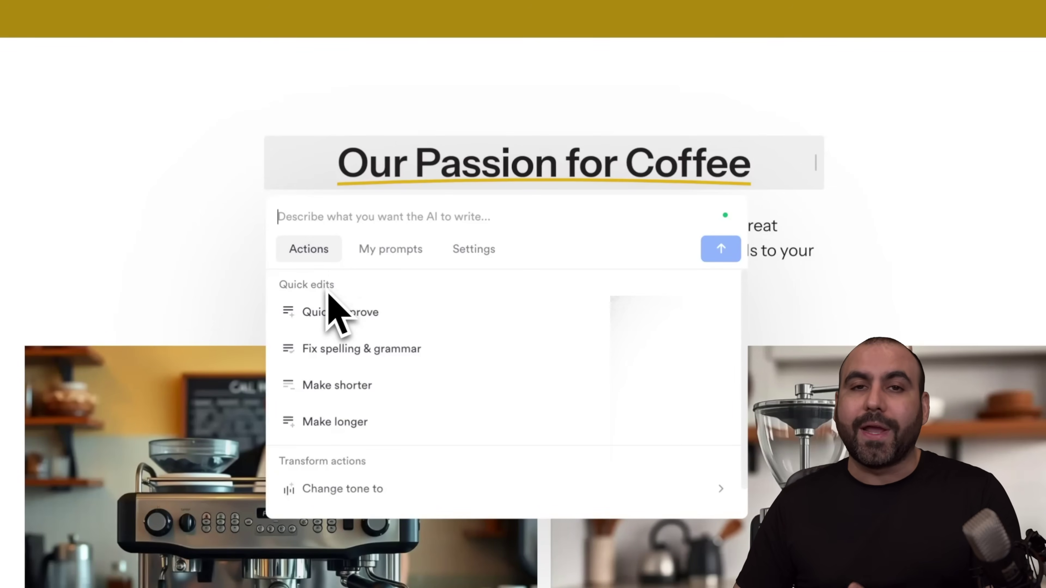
click(354, 223)
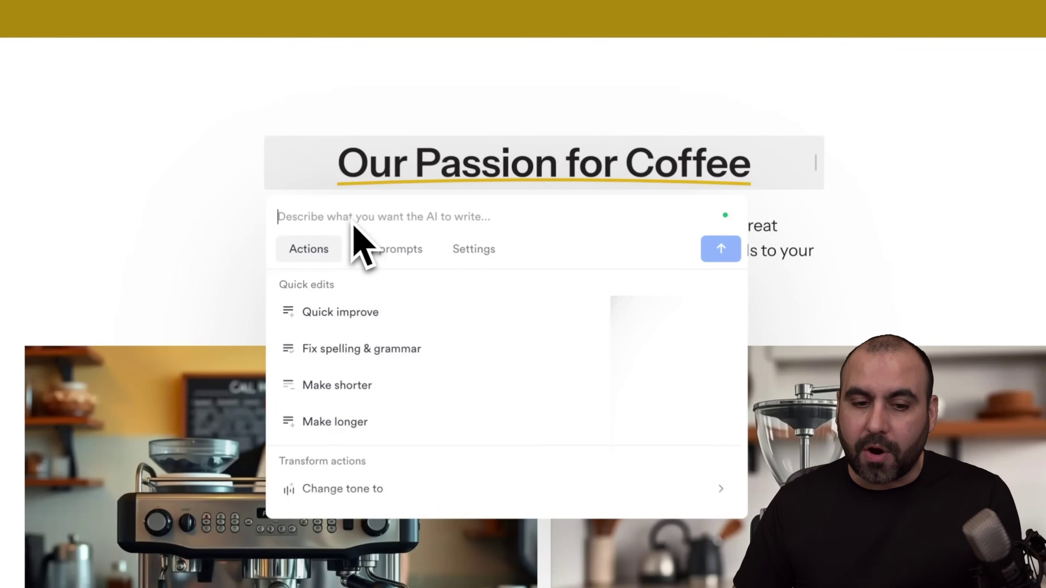
click(384, 248)
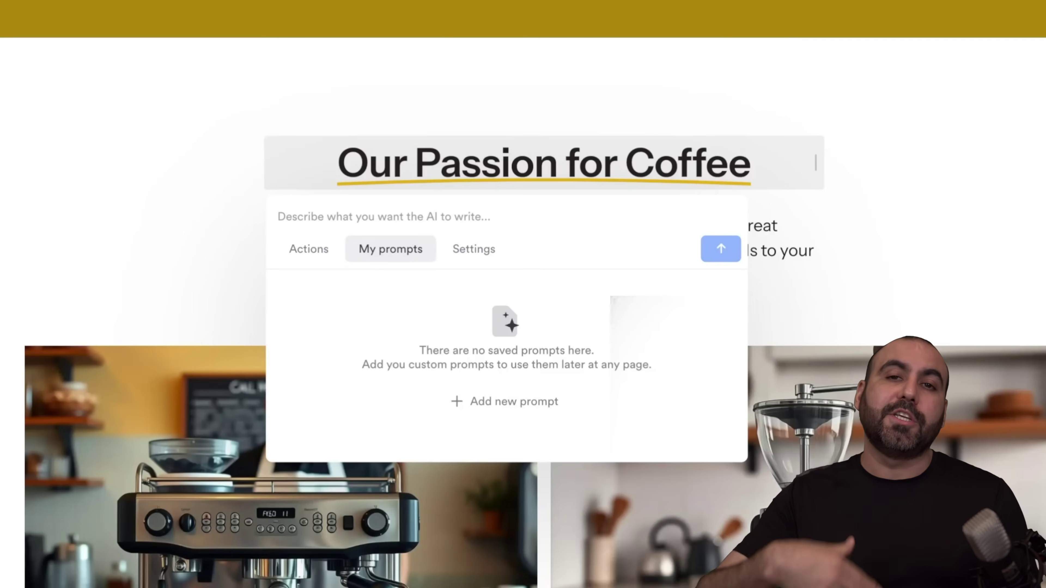
click(474, 244)
scroll(479, 362, down, 4)
scroll(348, 275, up, 4)
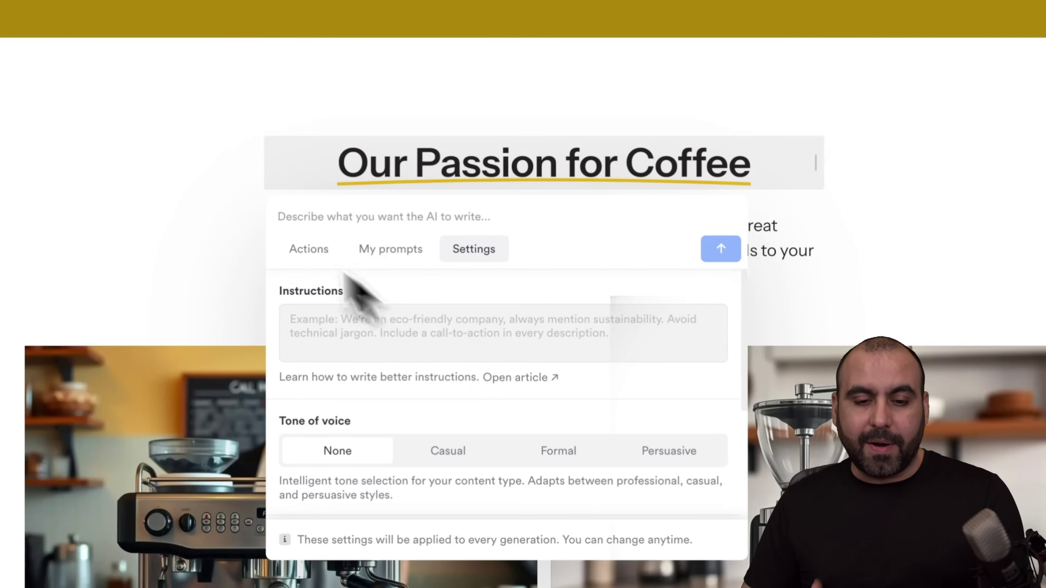
click(226, 216)
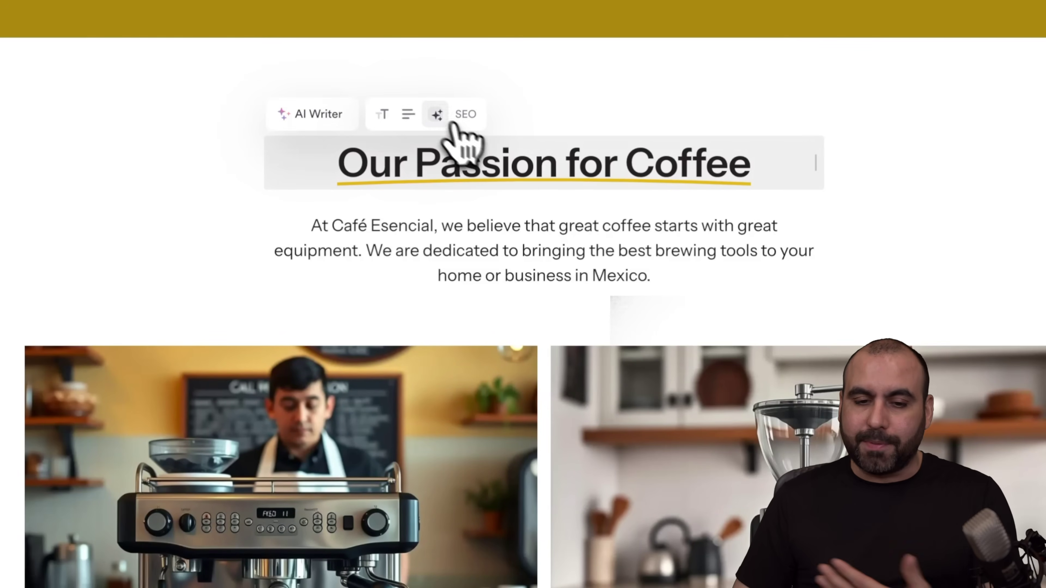
click(382, 114)
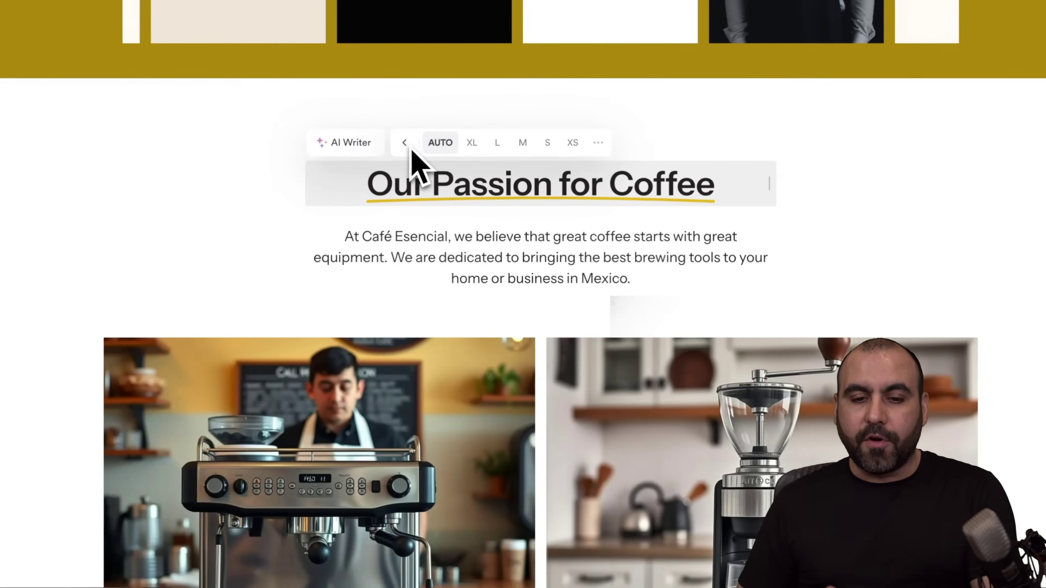
click(383, 114)
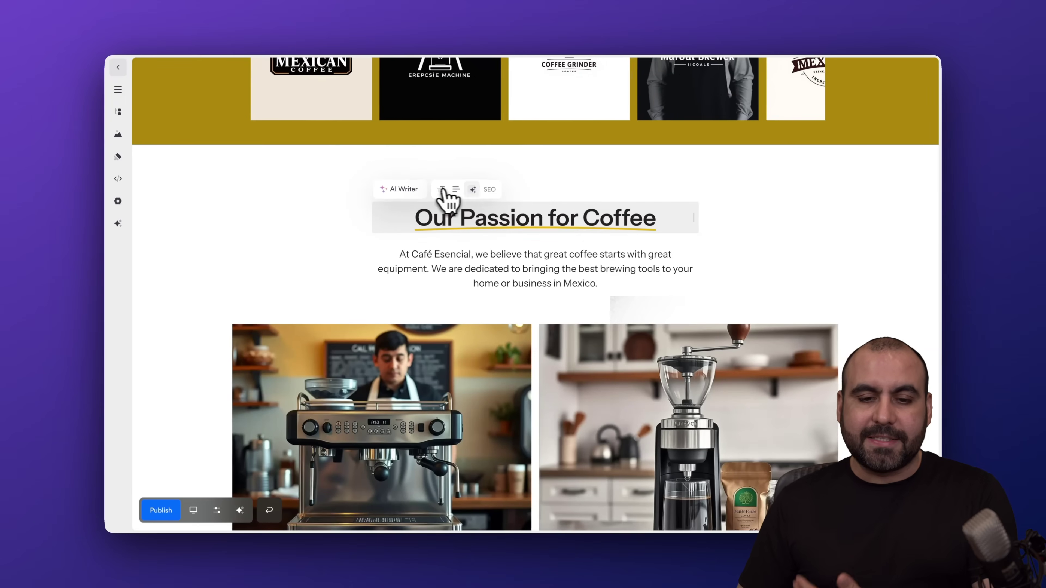
click(473, 189)
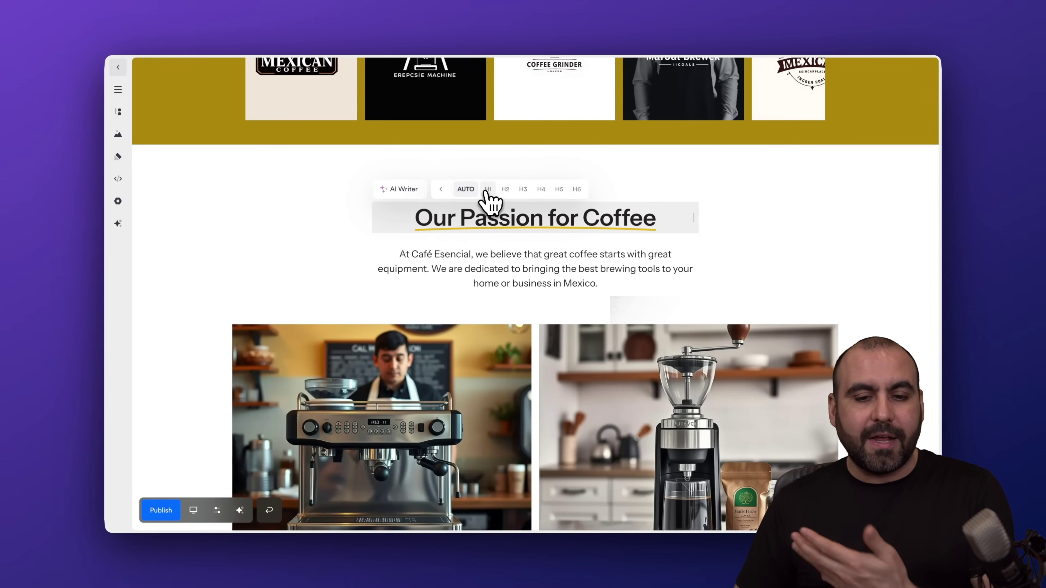
click(440, 189)
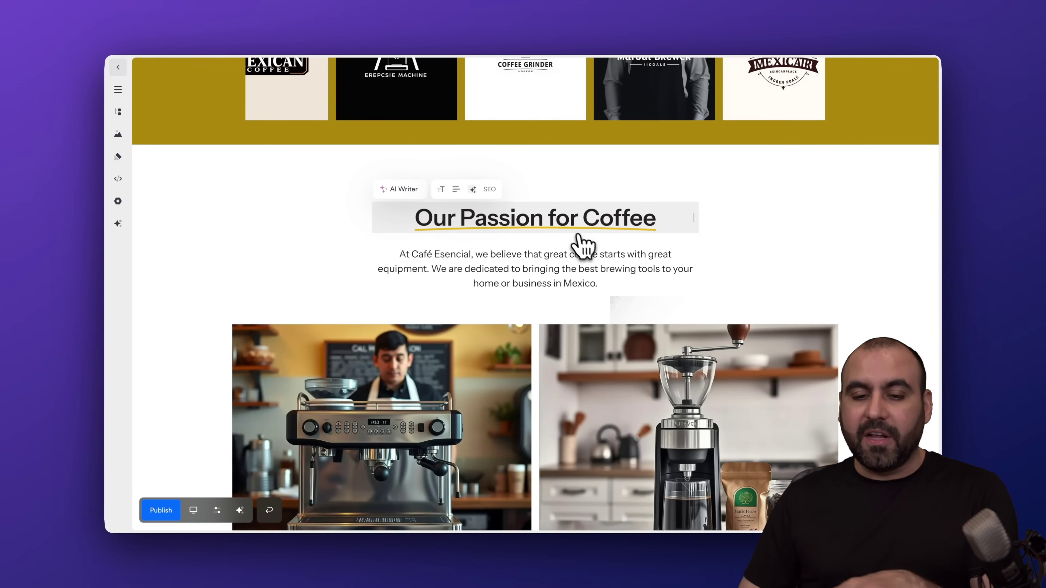
click(377, 272)
scroll(376, 272, down, 5)
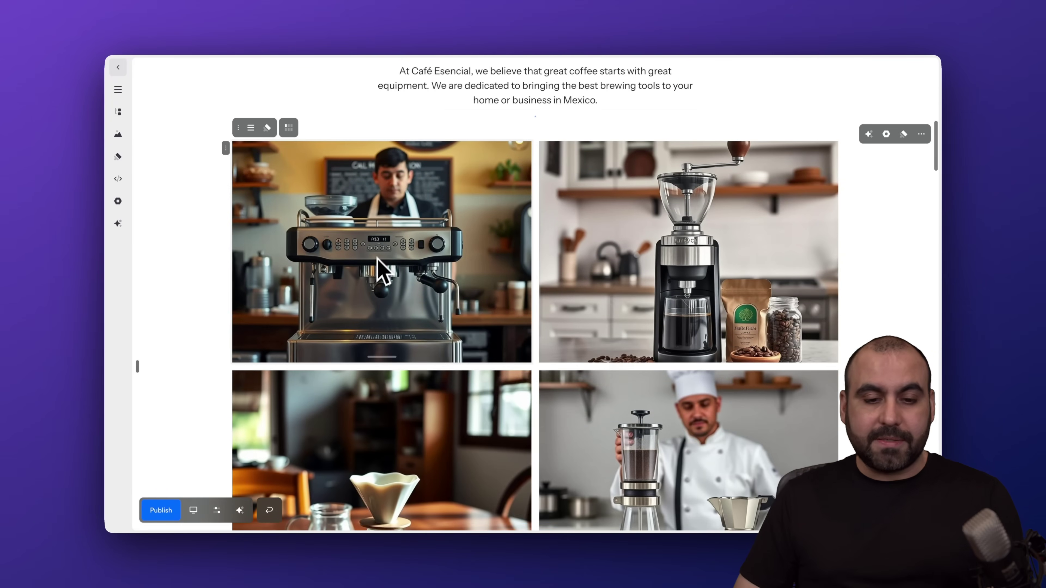
Review the espresso photo's display, title, link and alt-text settings, and its Track events > Add new event options
click(391, 233)
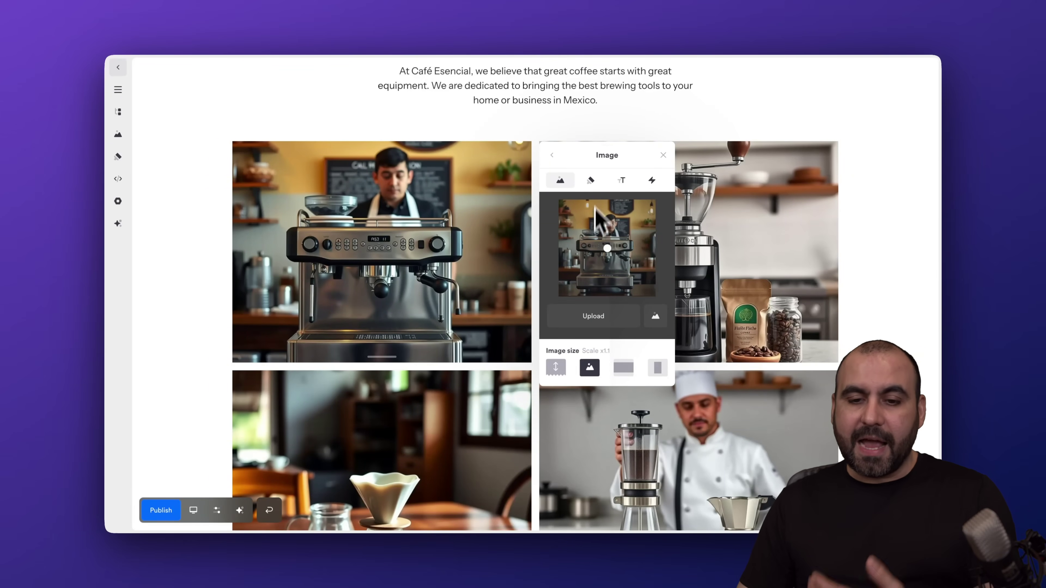
click(590, 182)
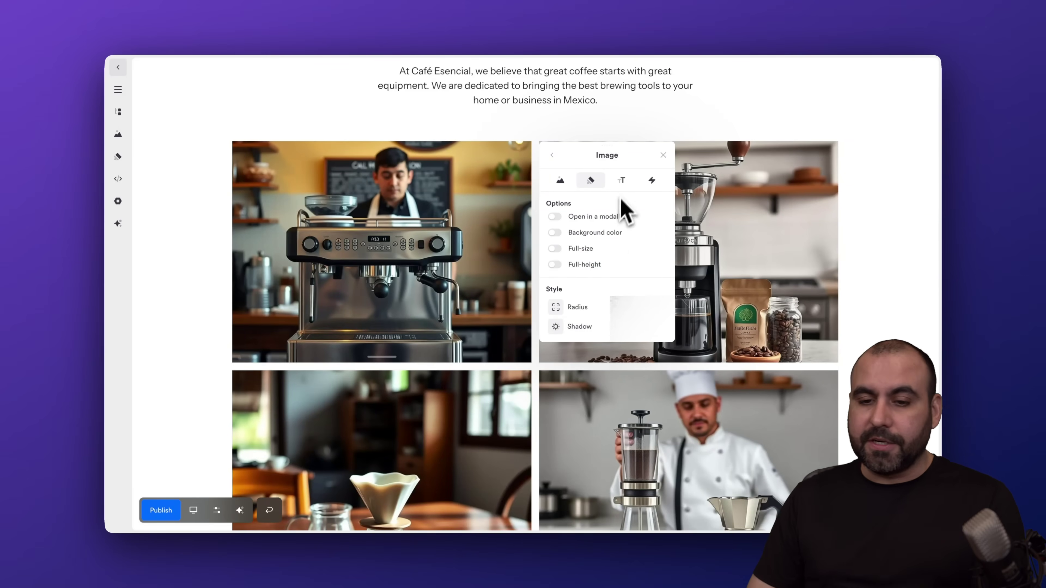
click(621, 181)
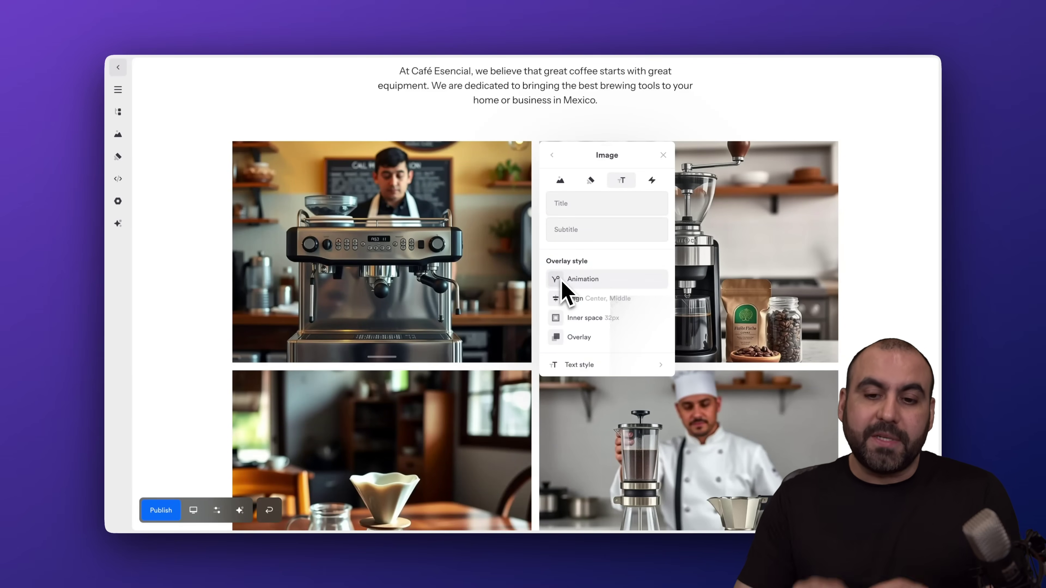
click(652, 182)
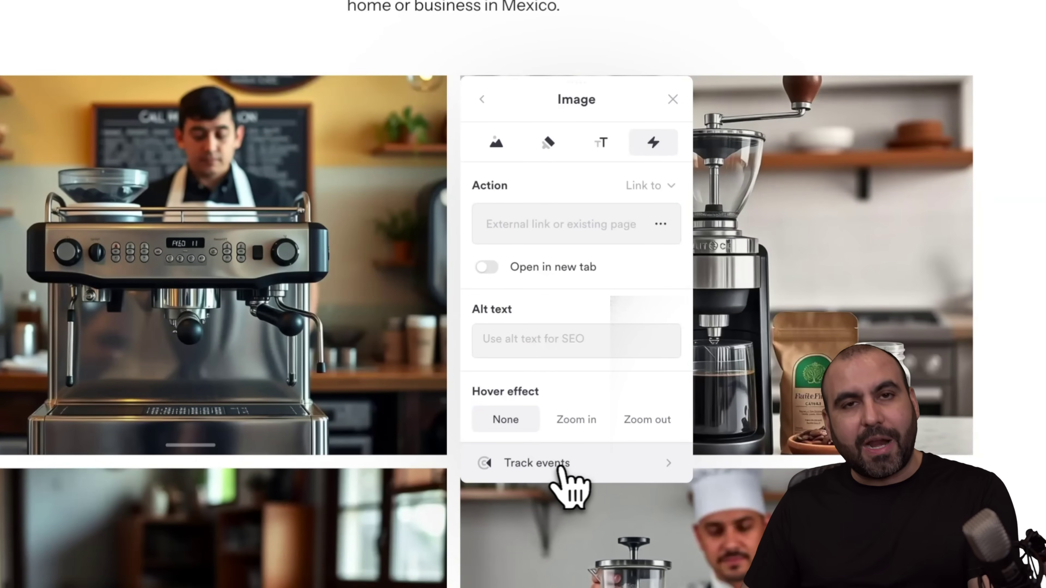
click(579, 467)
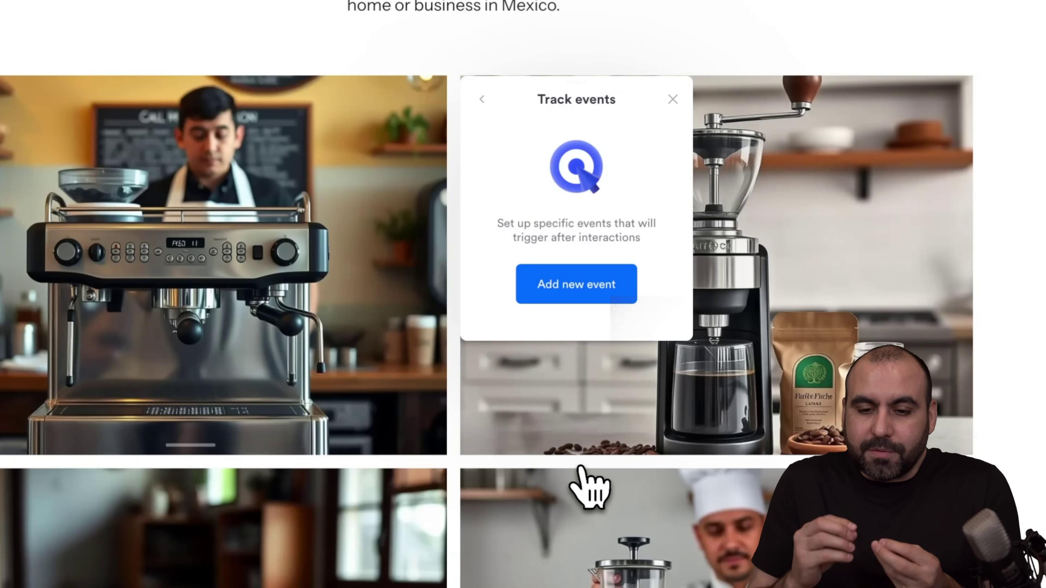
click(572, 288)
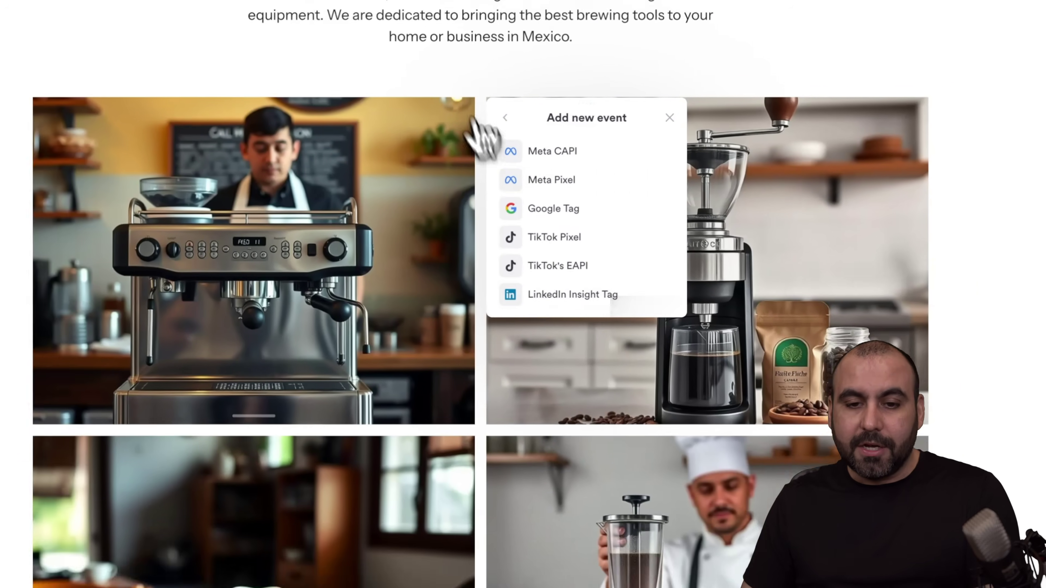
click(426, 62)
Check the event tracking options of the Explore Our Products button
scroll(515, 123, up, 10)
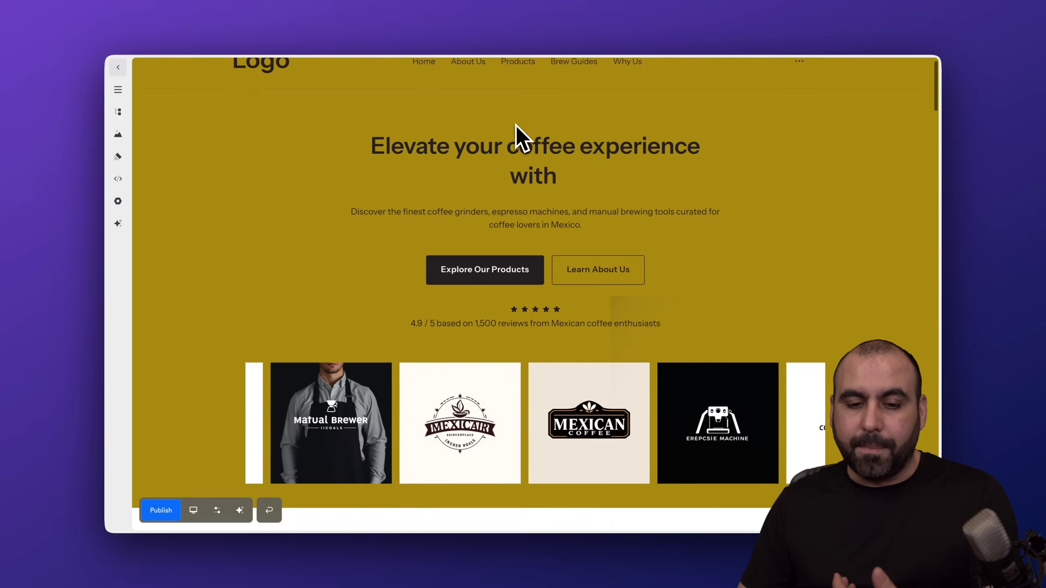
scroll(516, 124, down, 1)
click(495, 253)
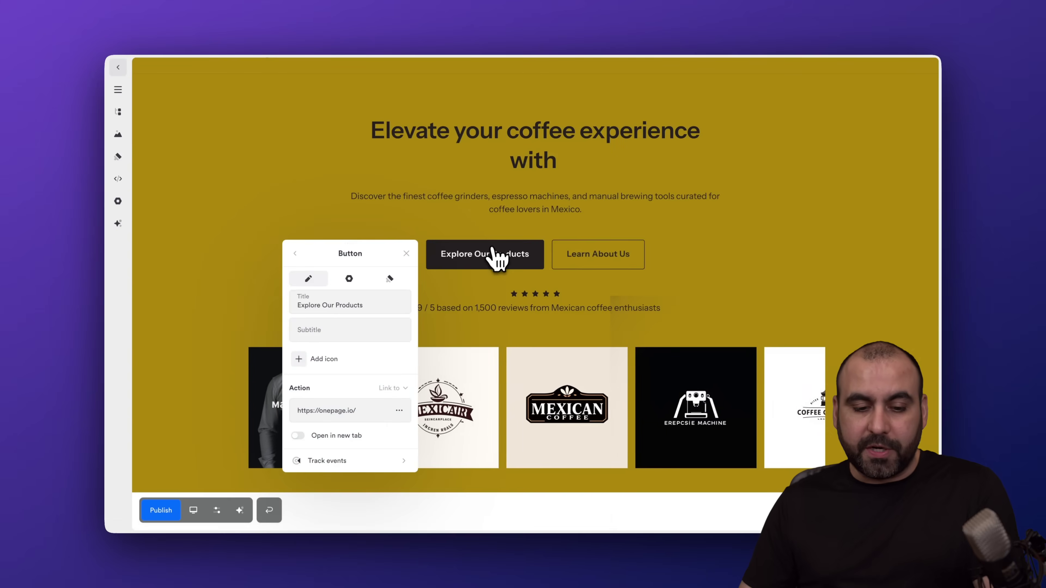
click(355, 460)
click(405, 254)
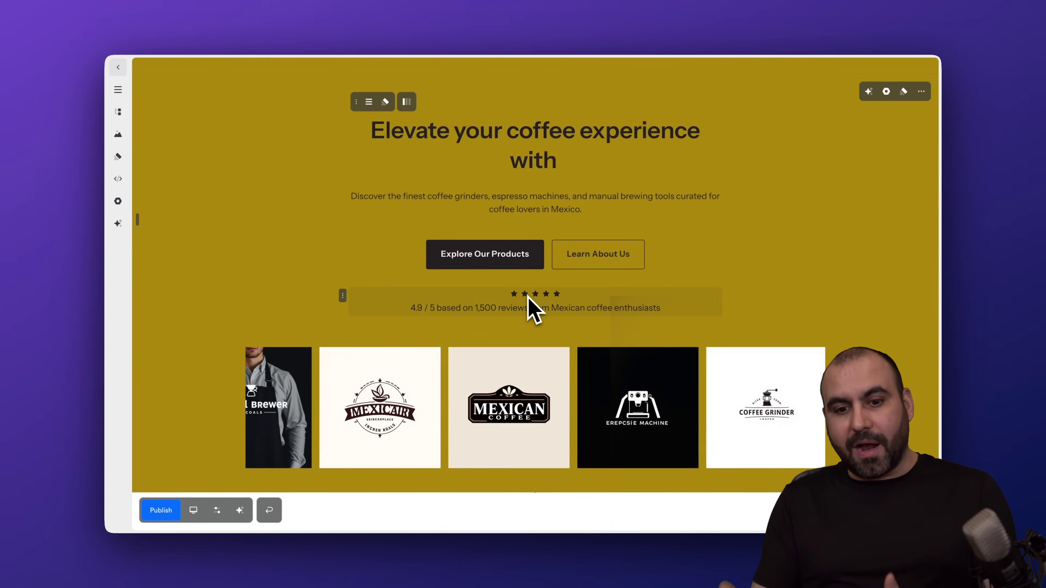
Scroll down to the divider between the logo carousel and Our Passion for Coffee
scroll(535, 288, down, 7)
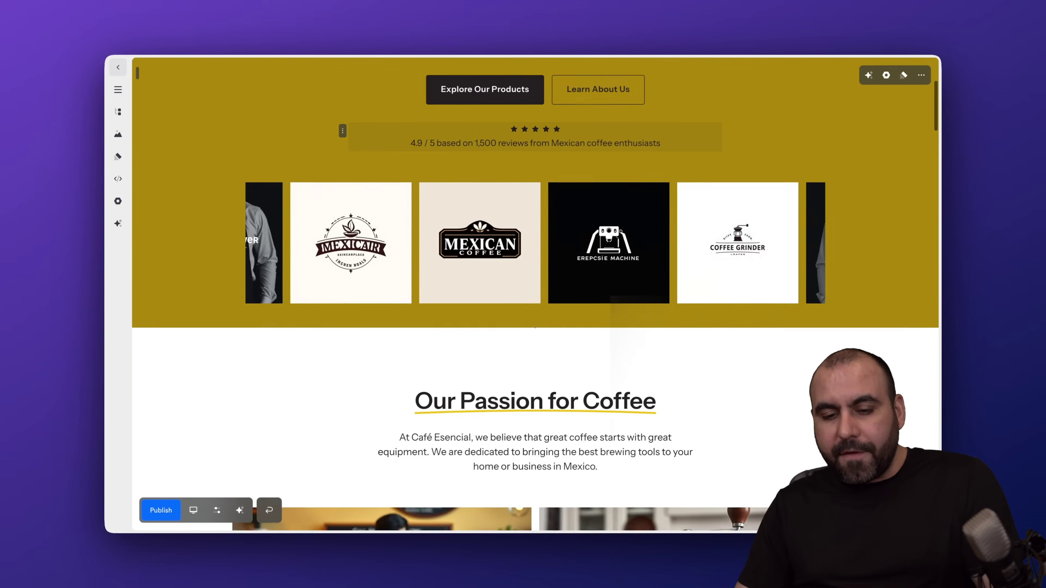
scroll(535, 289, down, 1)
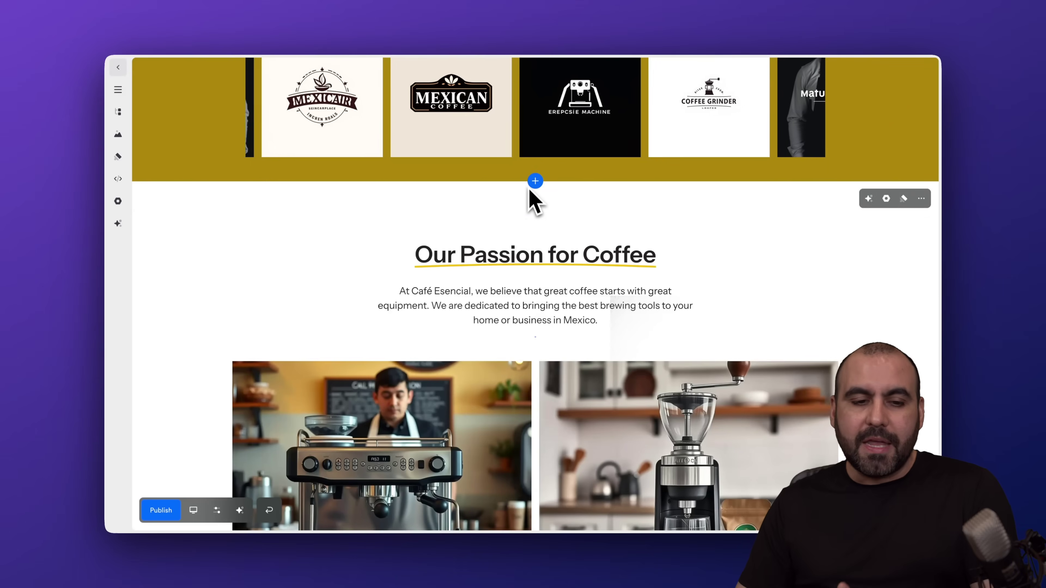
mouse_move(535, 181)
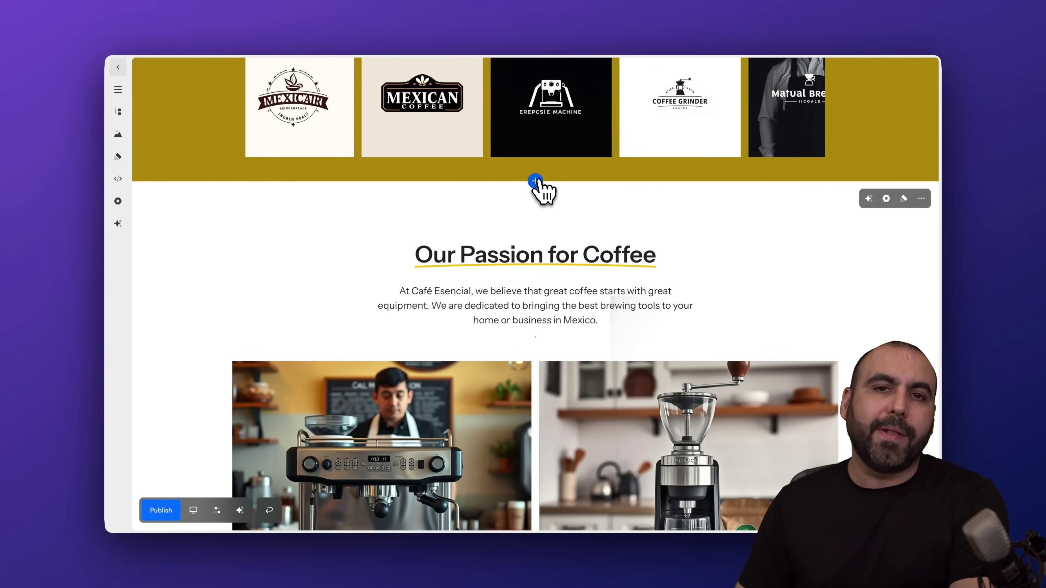
Add a section below the logo carousel, browsing Blueprints, Mega menu and Cover before choosing Forms & Funnels
click(535, 181)
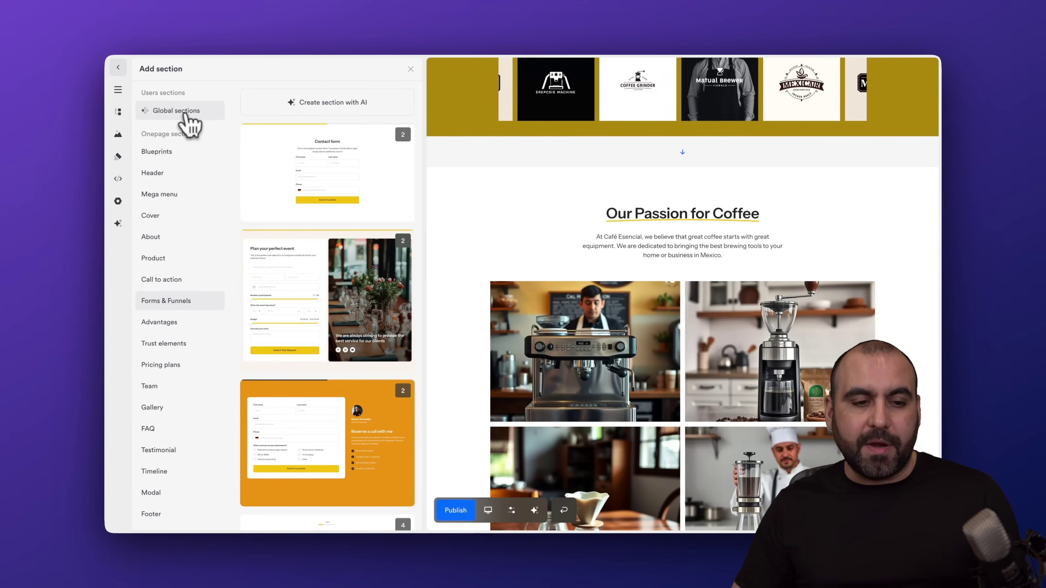
click(167, 154)
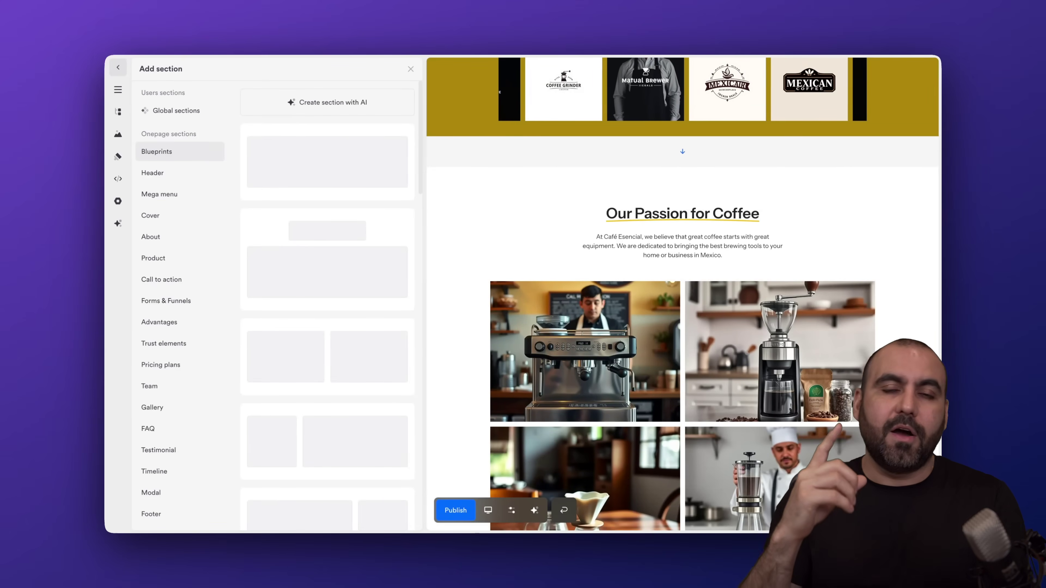
scroll(395, 272, down, 8)
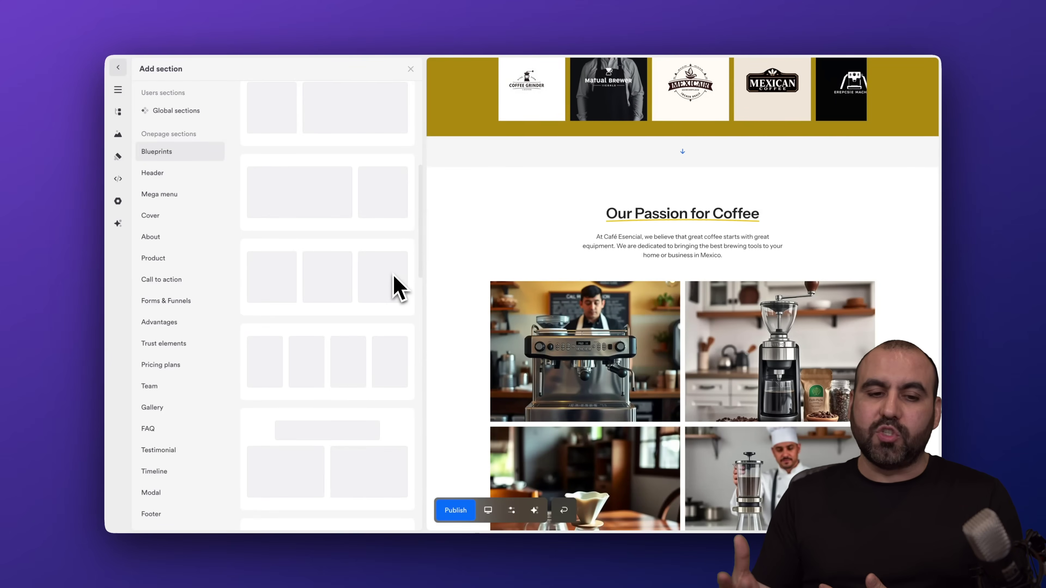
scroll(397, 289, down, 1)
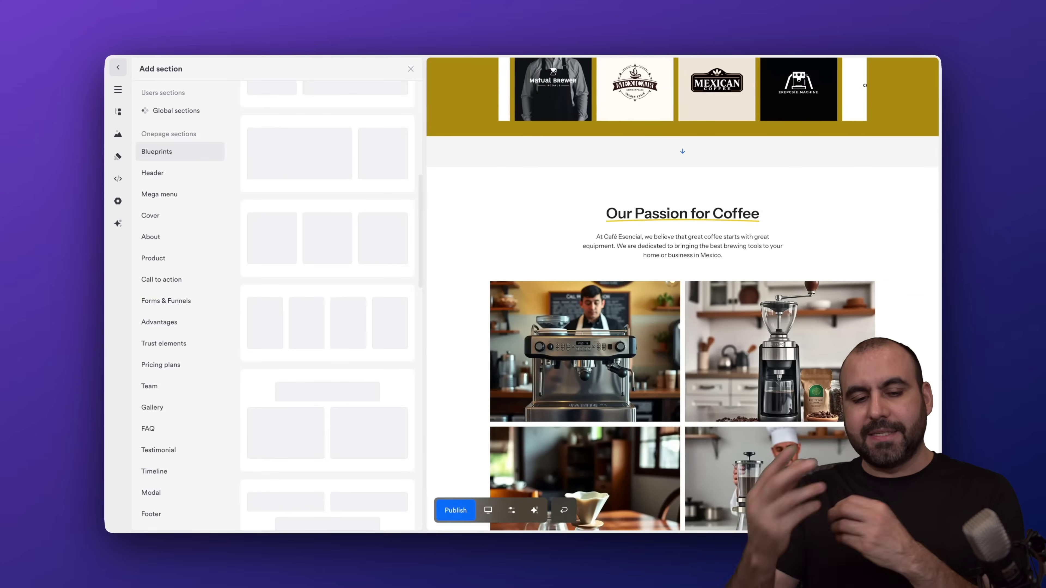
scroll(327, 305, down, 5)
scroll(327, 305, down, 4)
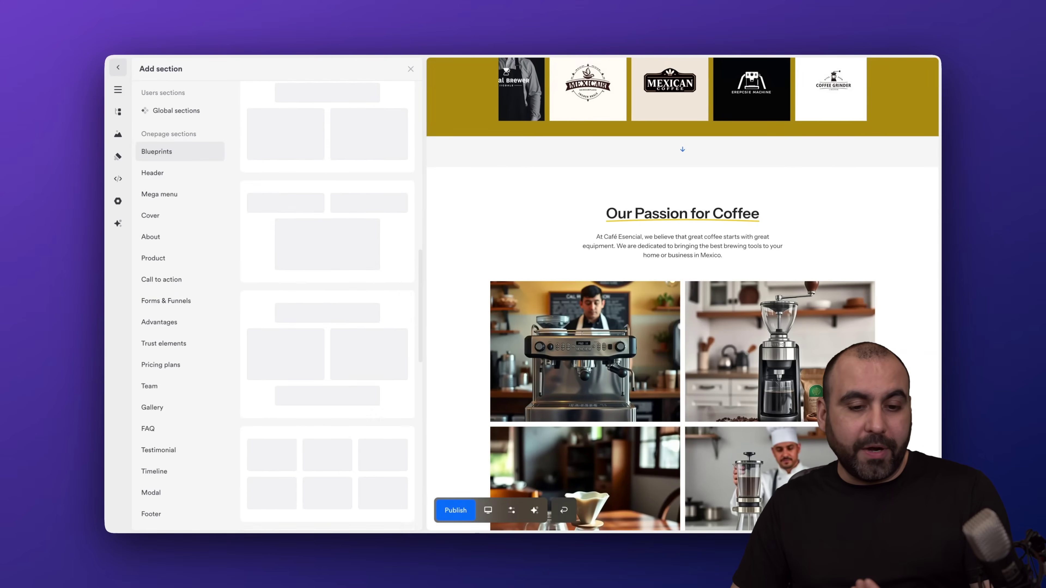
click(161, 189)
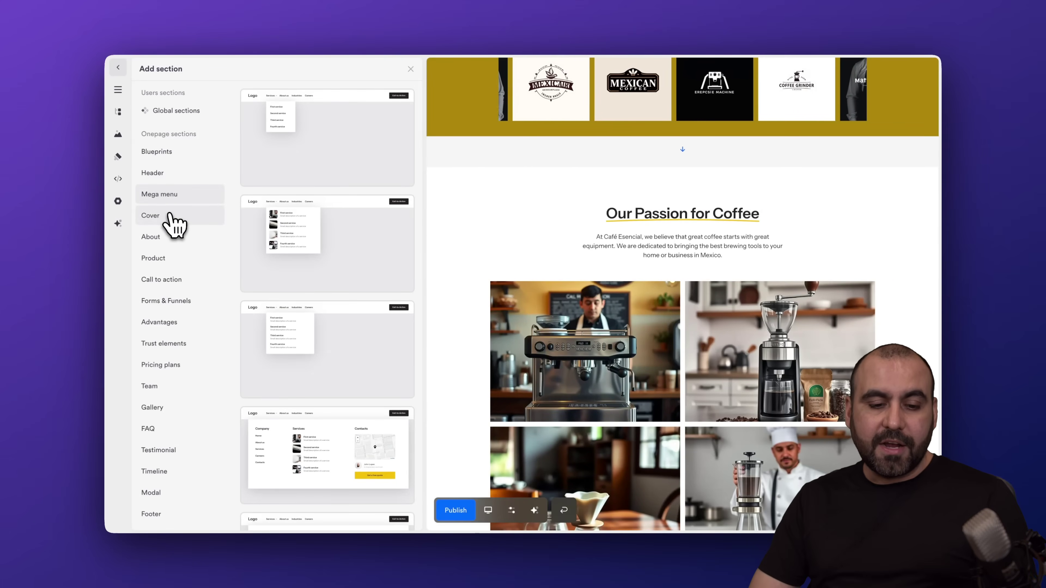
click(171, 215)
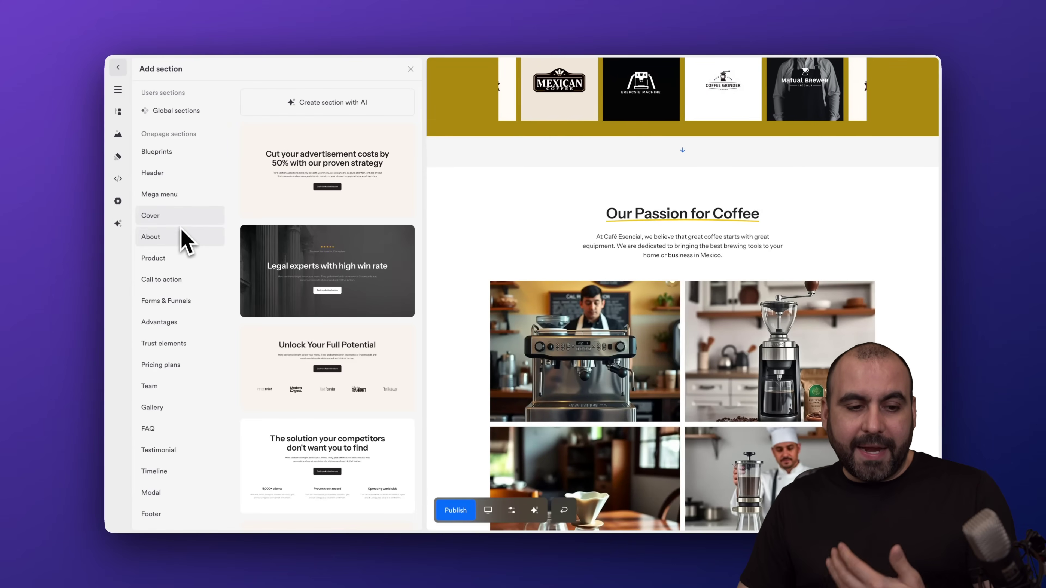
click(196, 305)
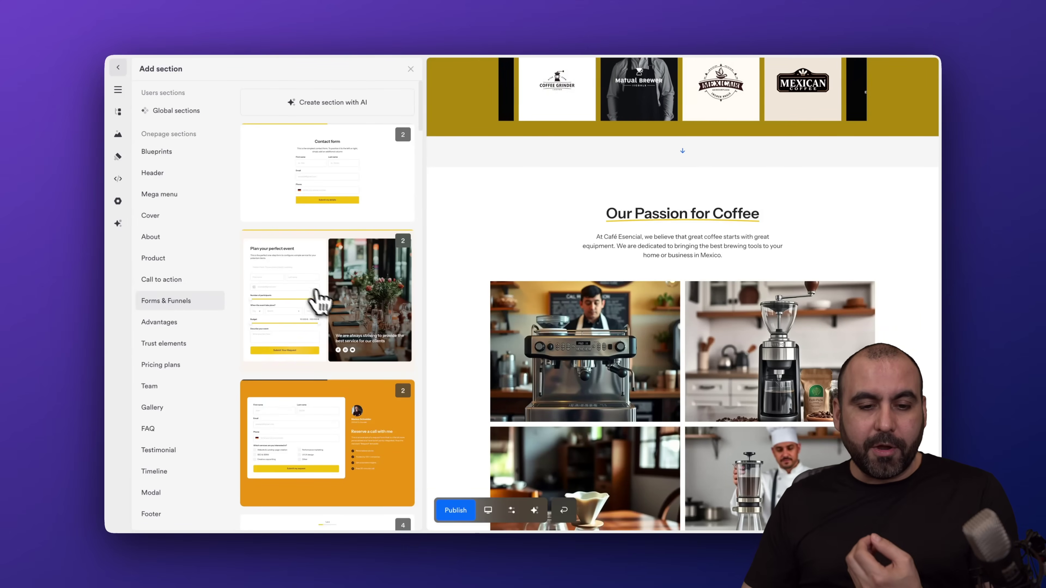
Preview the Plan your perfect event form template and add it to the page
click(333, 308)
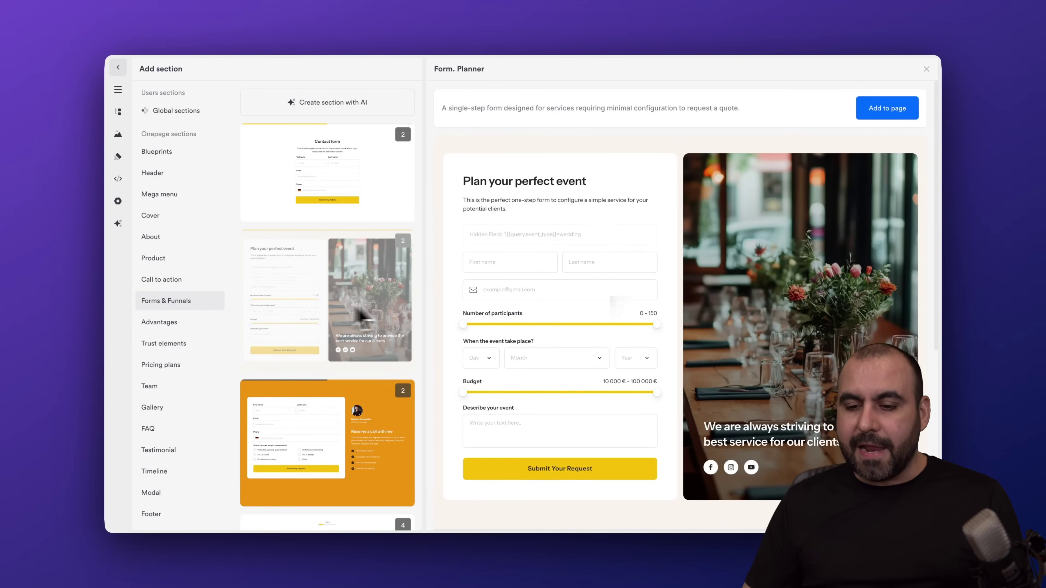
scroll(573, 296, down, 1)
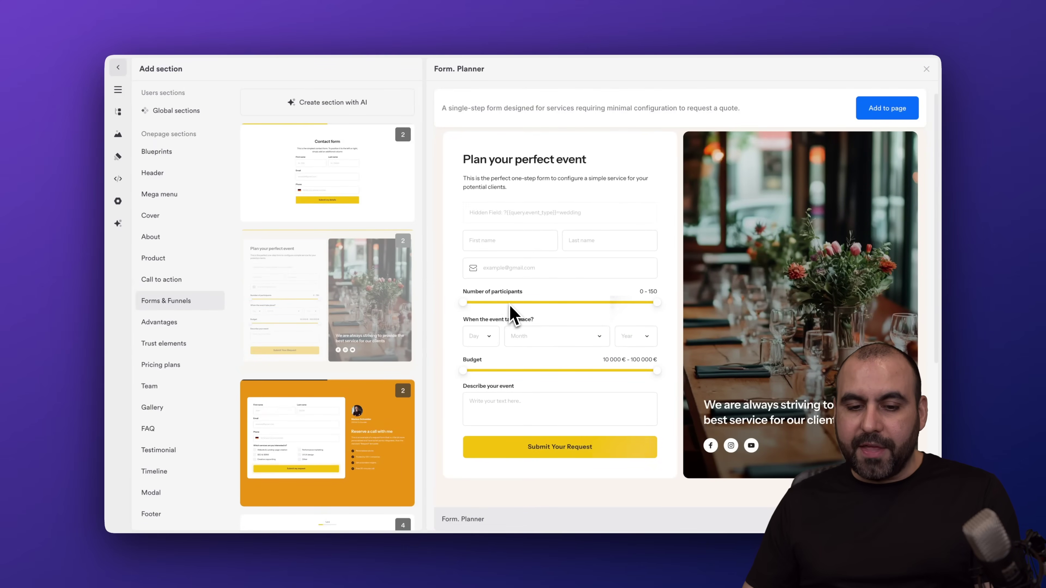
scroll(513, 317, down, 10)
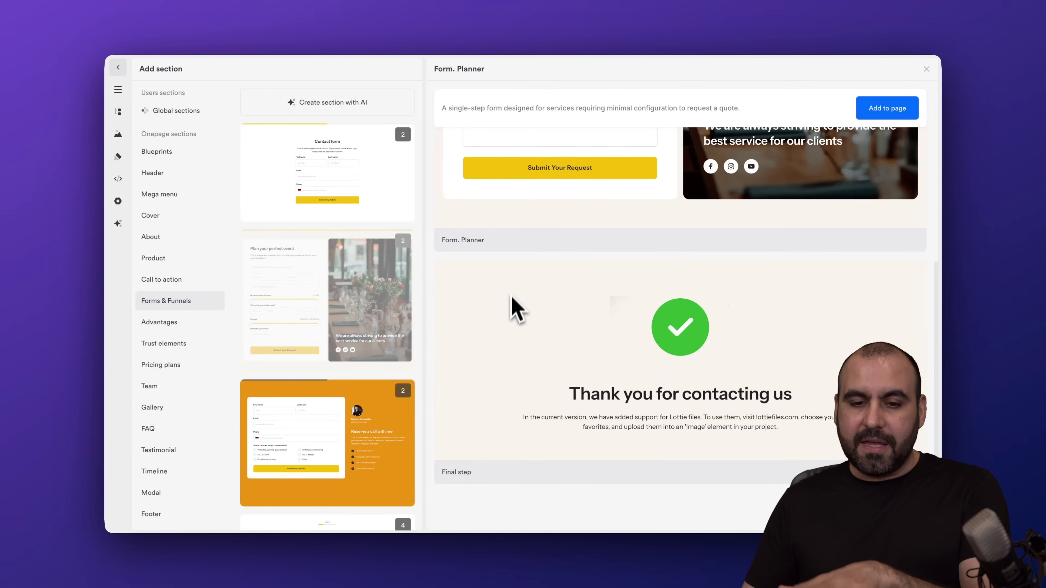
scroll(520, 288, up, 8)
scroll(520, 288, down, 8)
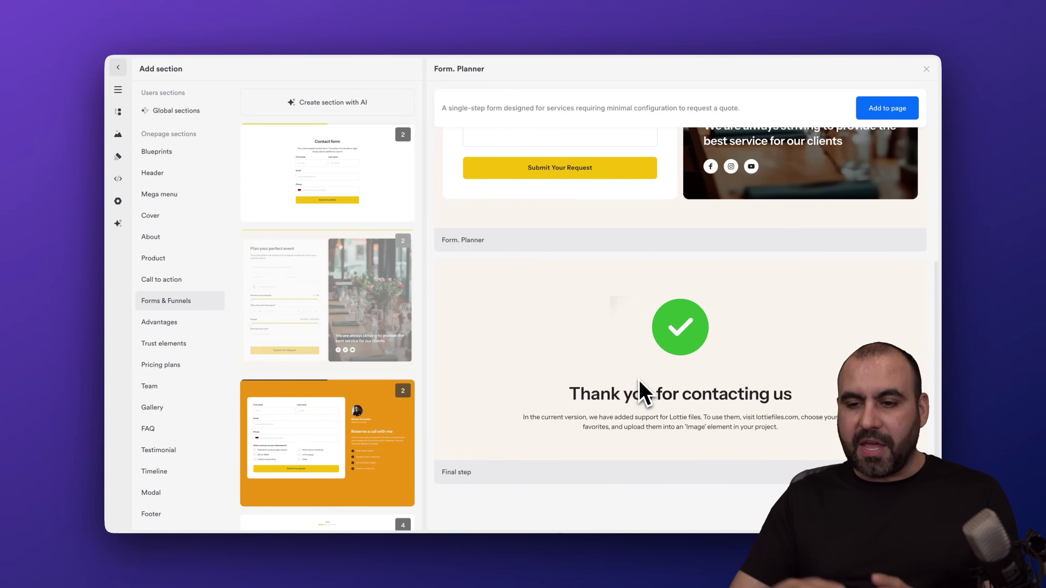
click(885, 114)
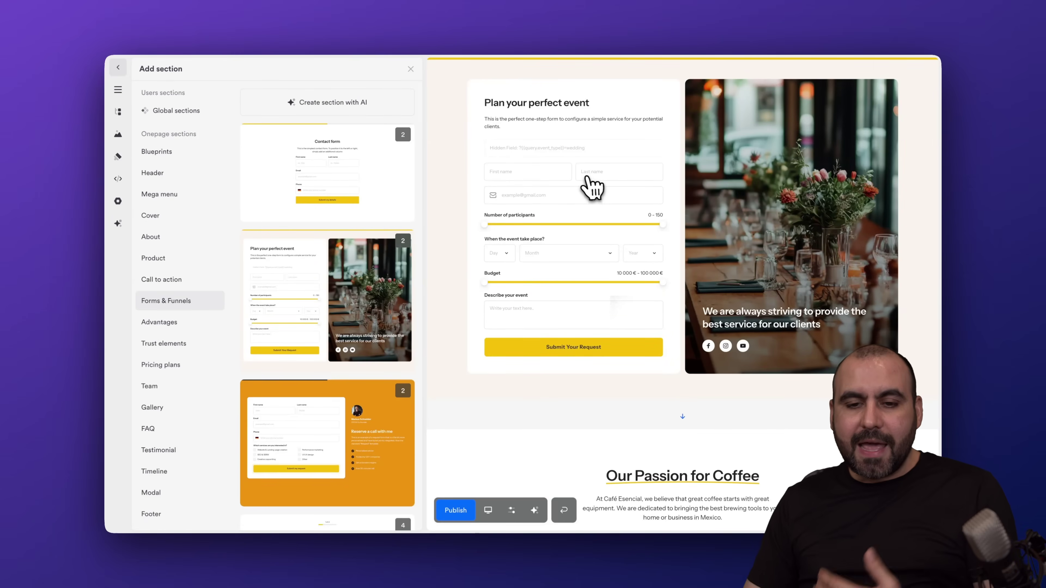
Select the form's name fields and bring up their settings
click(588, 178)
click(357, 244)
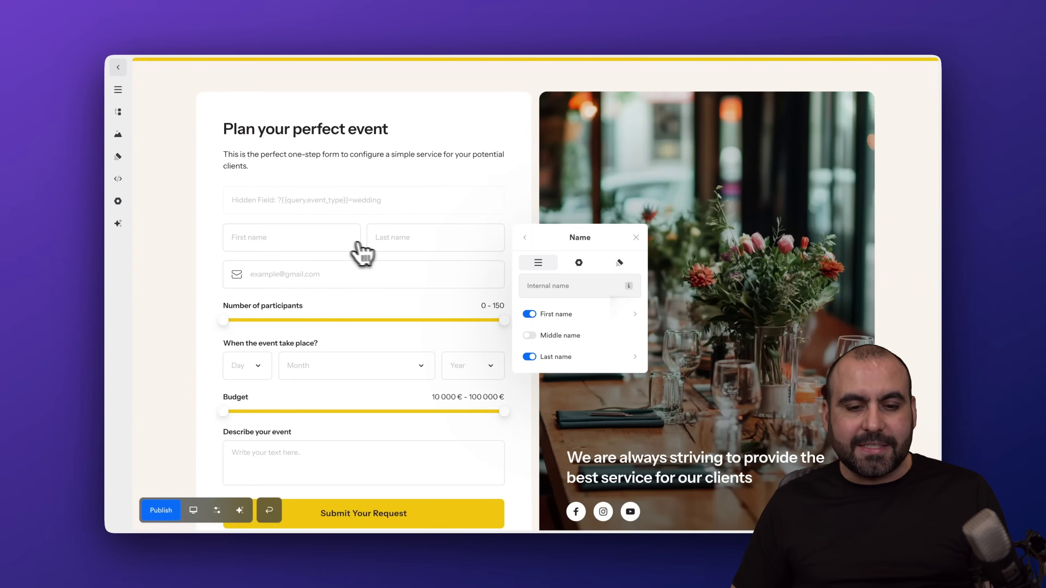
click(395, 245)
click(350, 246)
click(306, 245)
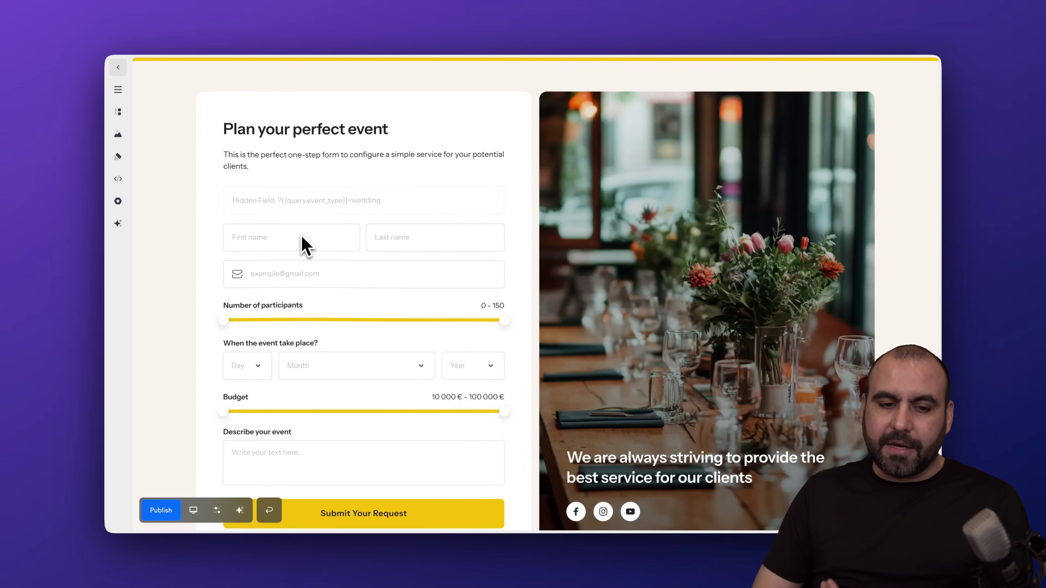
click(302, 238)
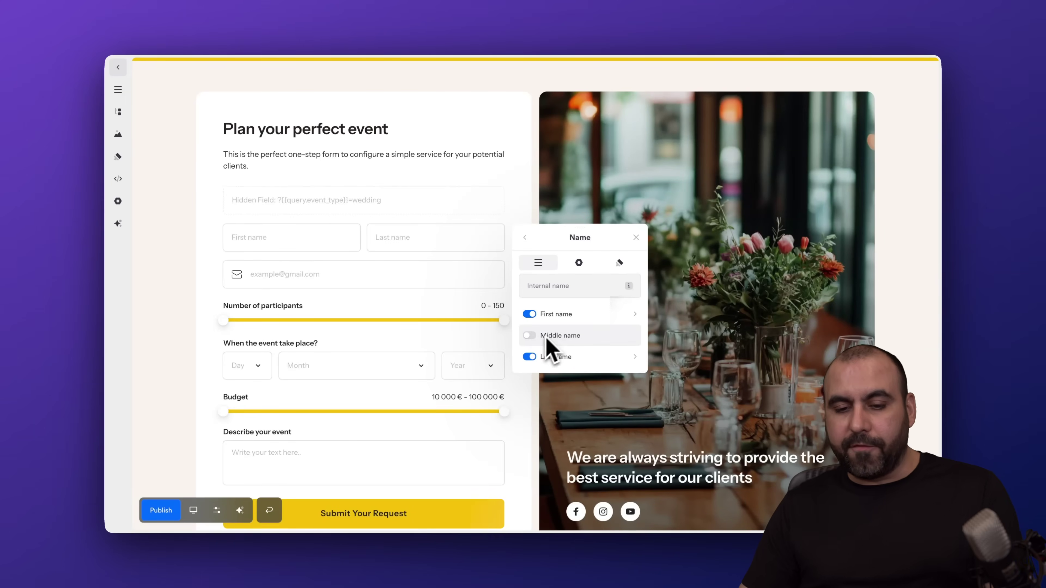
Review the name fields' length limits and layout, then the participants slider and hidden field settings
click(582, 266)
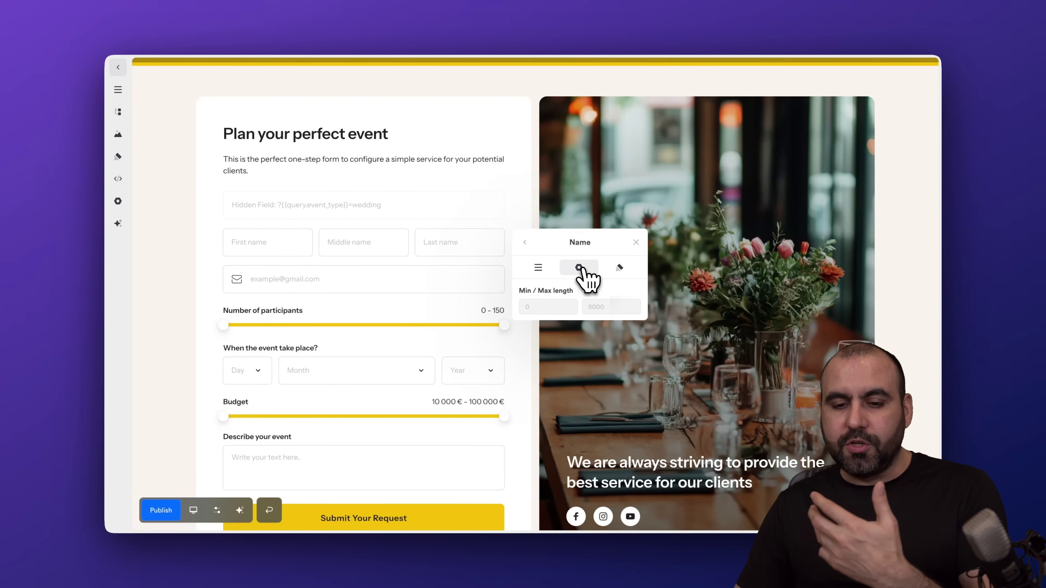
click(633, 266)
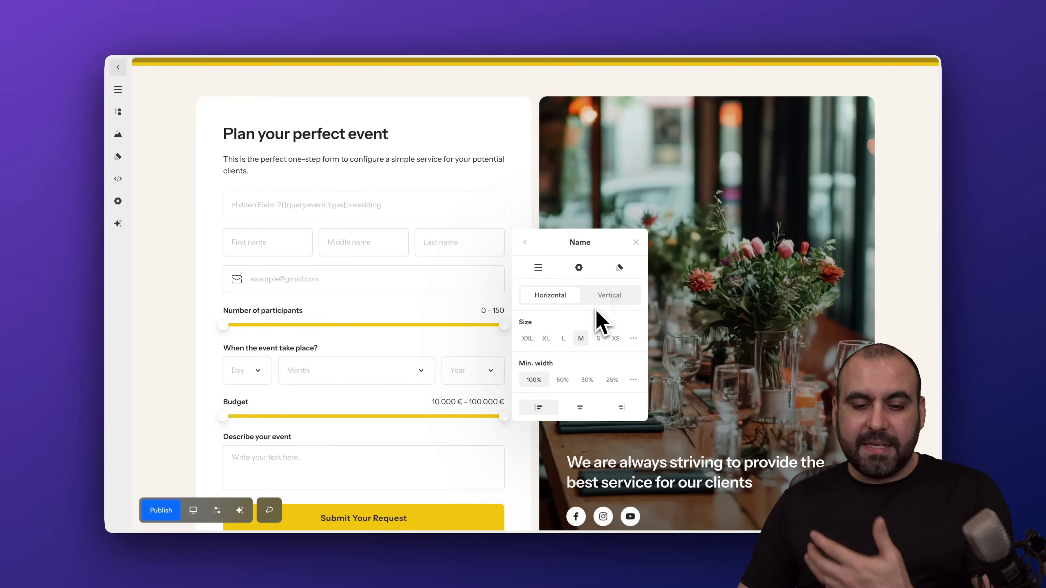
click(636, 243)
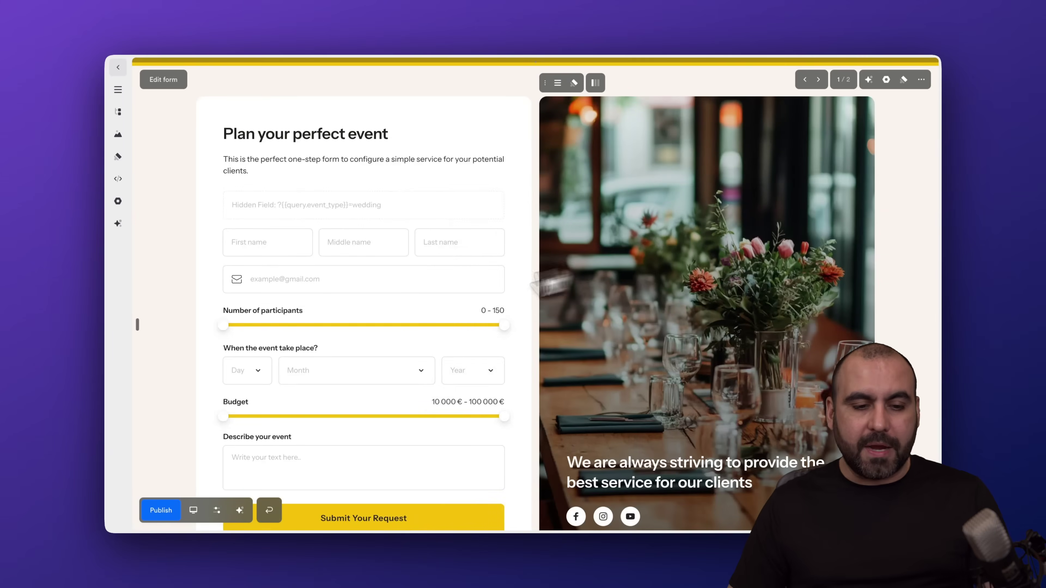
click(368, 318)
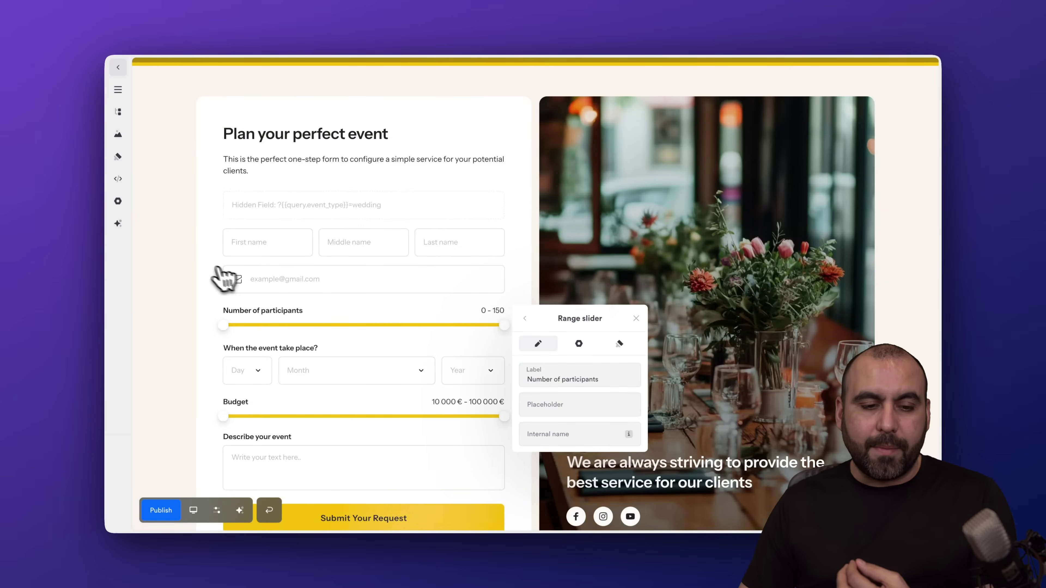
click(207, 226)
click(209, 264)
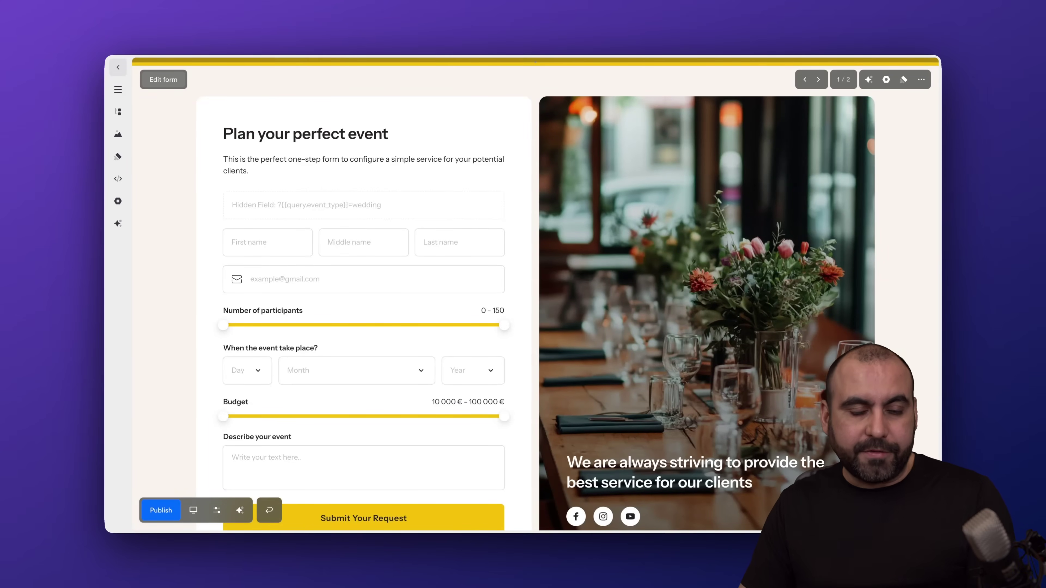
Show the 'Thank you for contacting us' final step and check the form's general settings
click(163, 79)
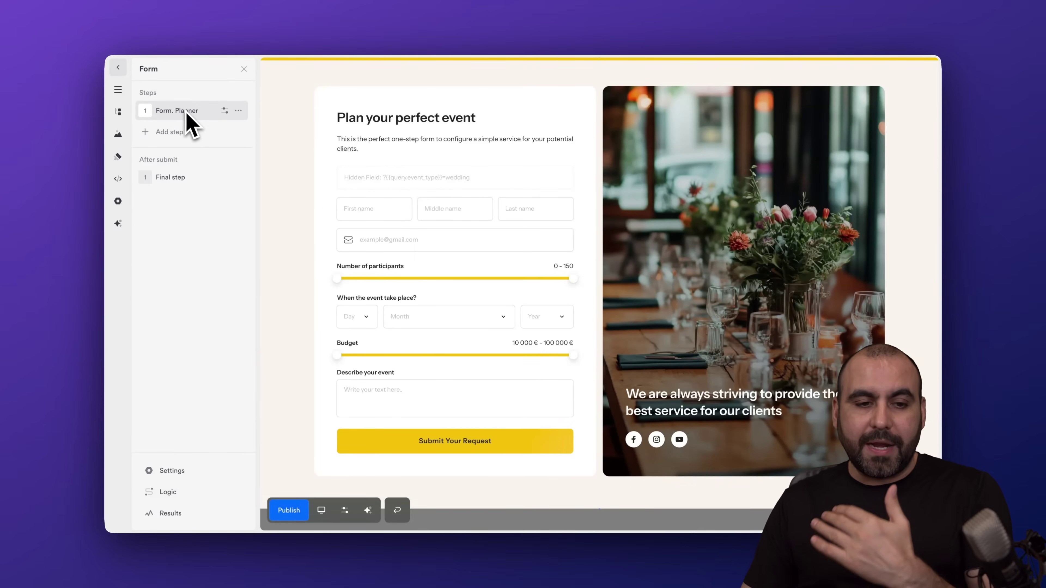
click(167, 177)
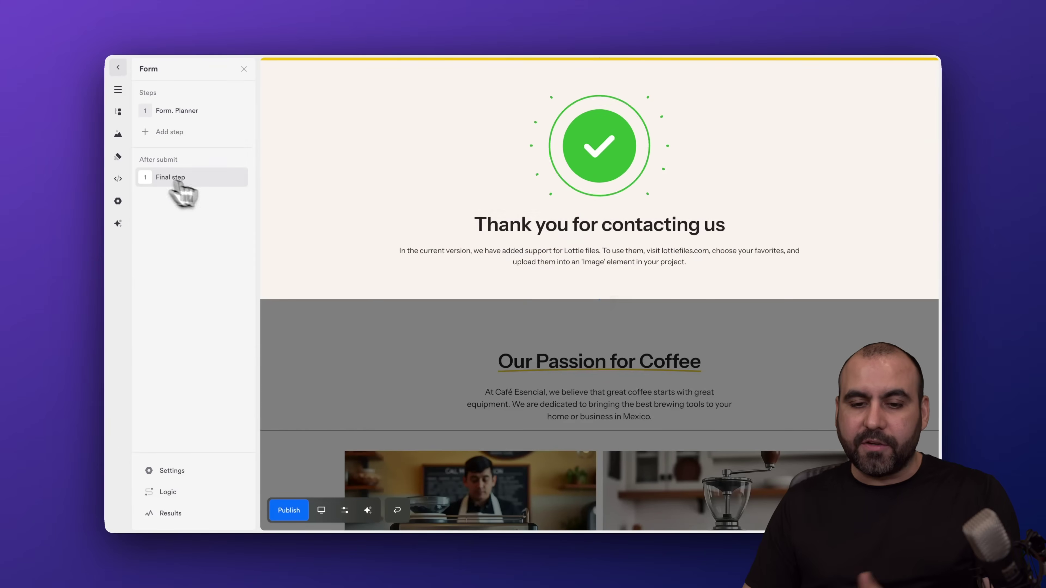
click(624, 229)
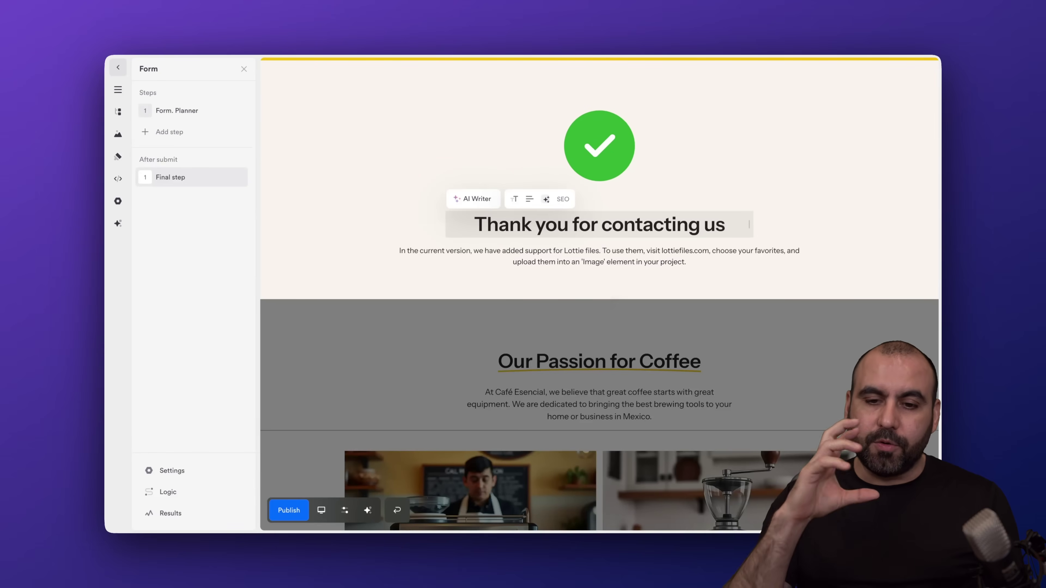
click(187, 474)
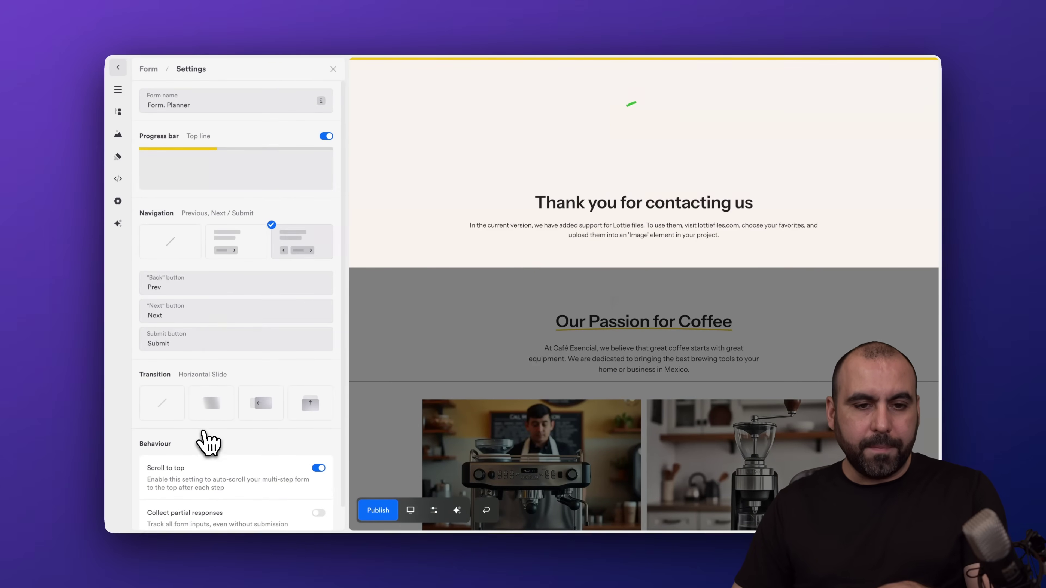
click(333, 69)
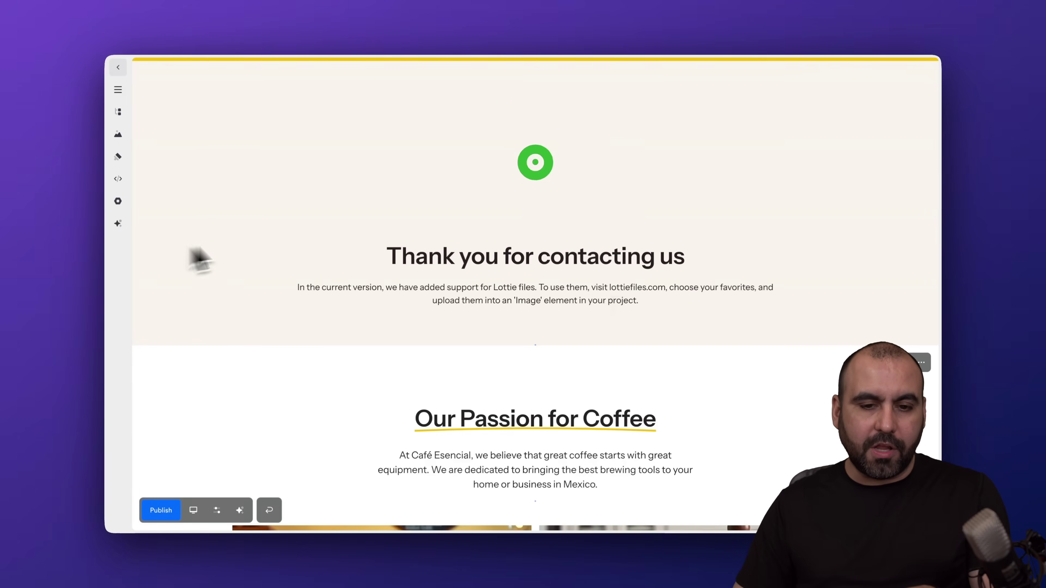
click(170, 77)
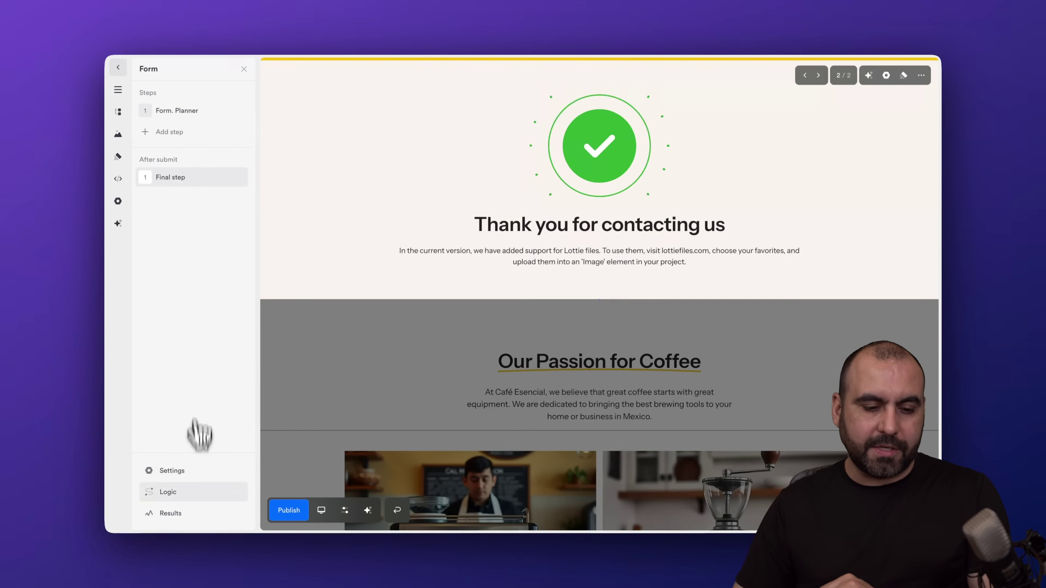
Inspect the Form Planner rule in the form's Logic view, then close Logic and the steps list
click(169, 492)
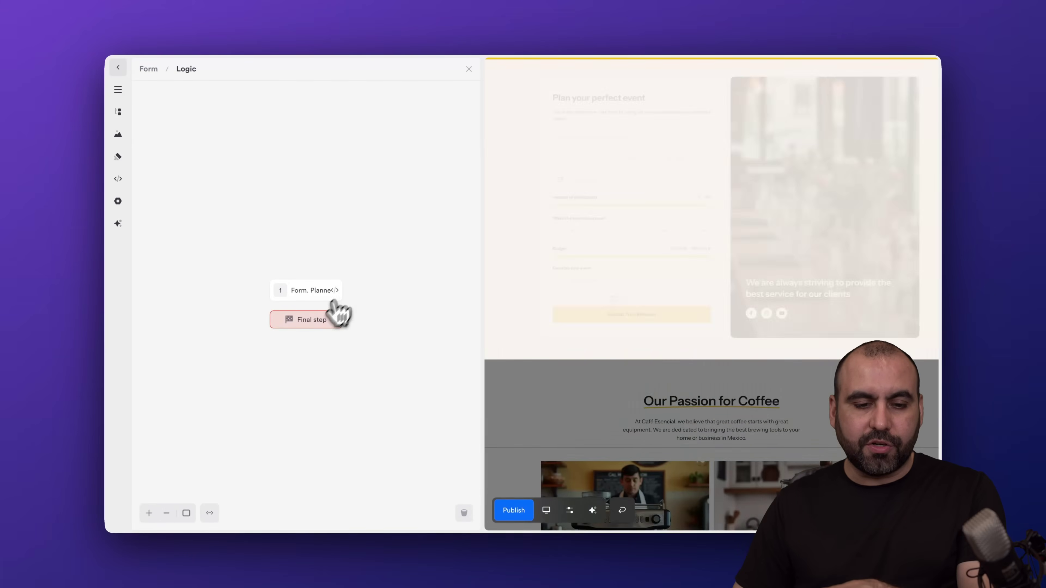
click(319, 306)
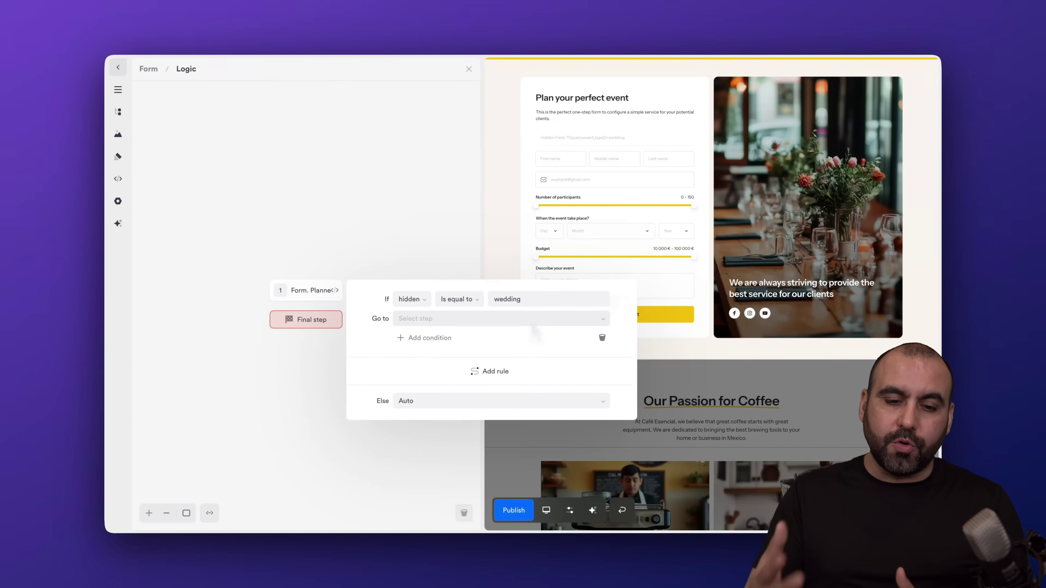
click(416, 238)
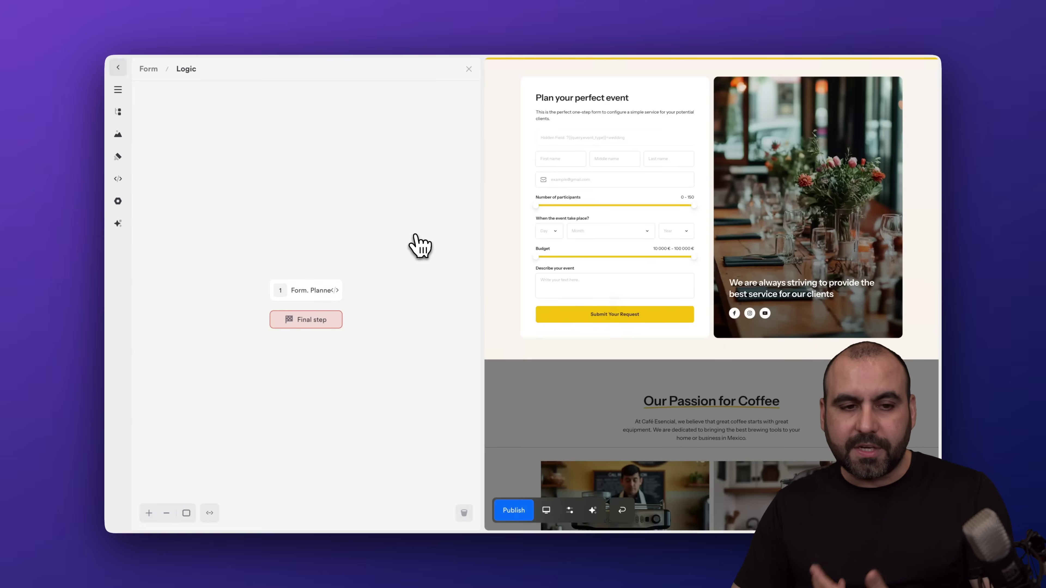
click(469, 69)
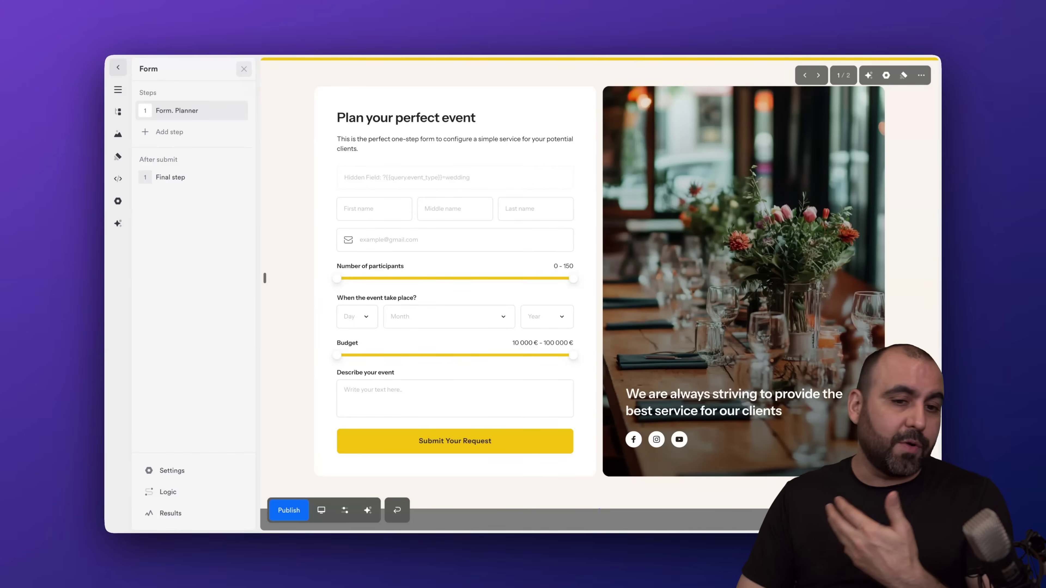
click(244, 70)
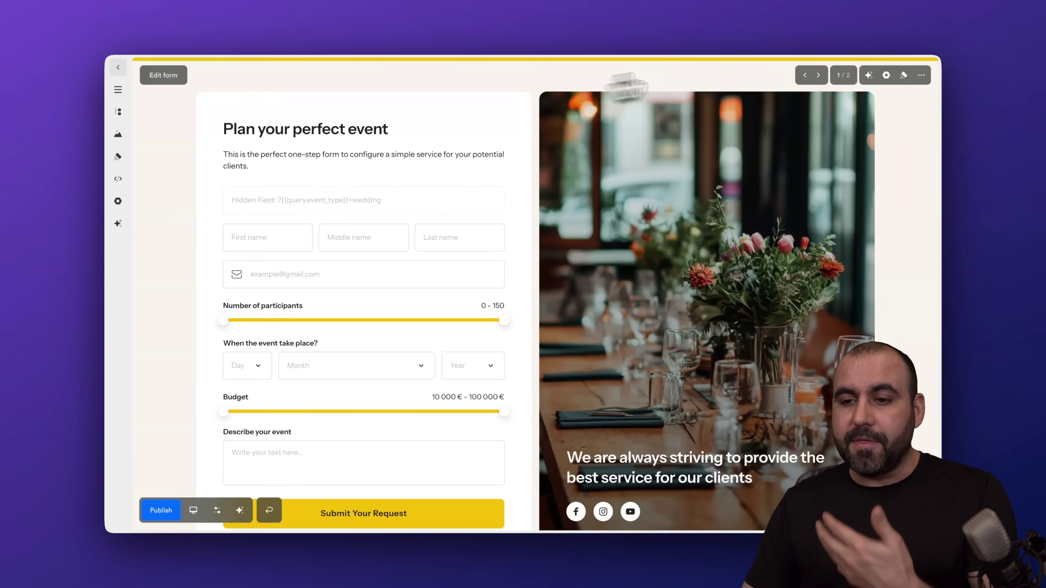
Delete the Plan your perfect event form section
click(921, 76)
click(848, 285)
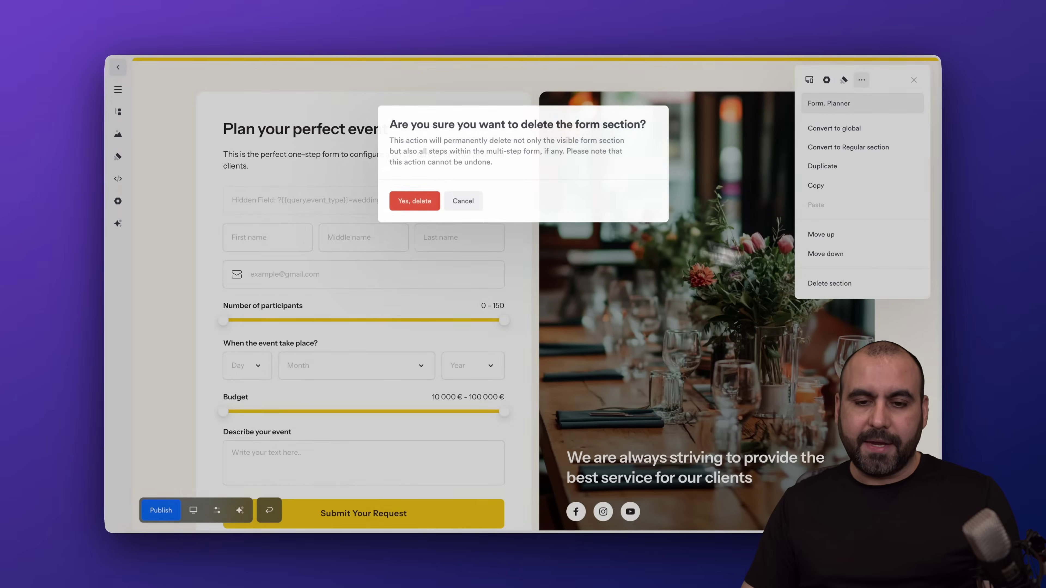
click(414, 201)
scroll(426, 157, up, 3)
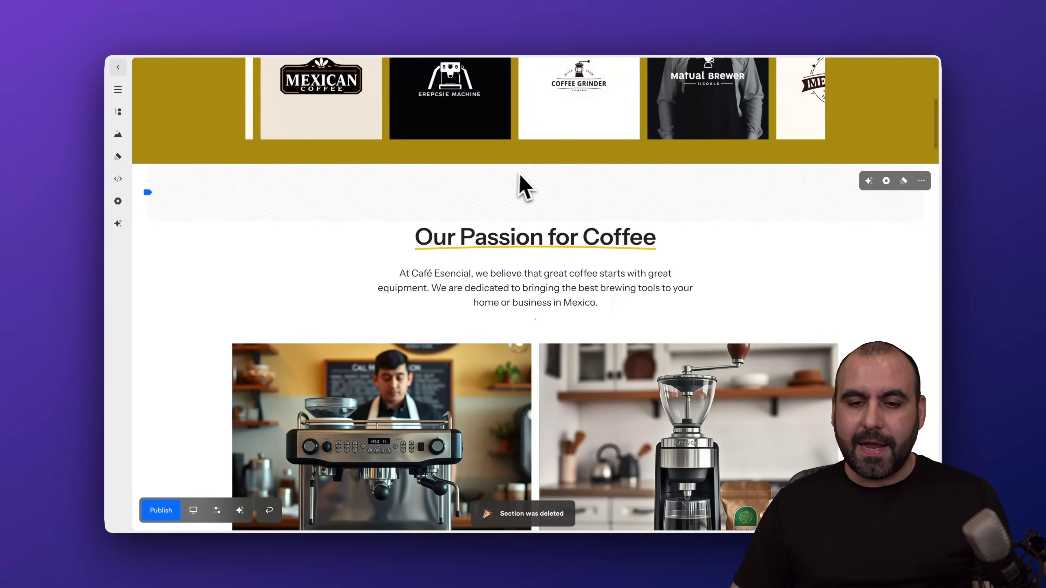
Open the section library below the logo strip and preview the Service wizard form template
click(535, 166)
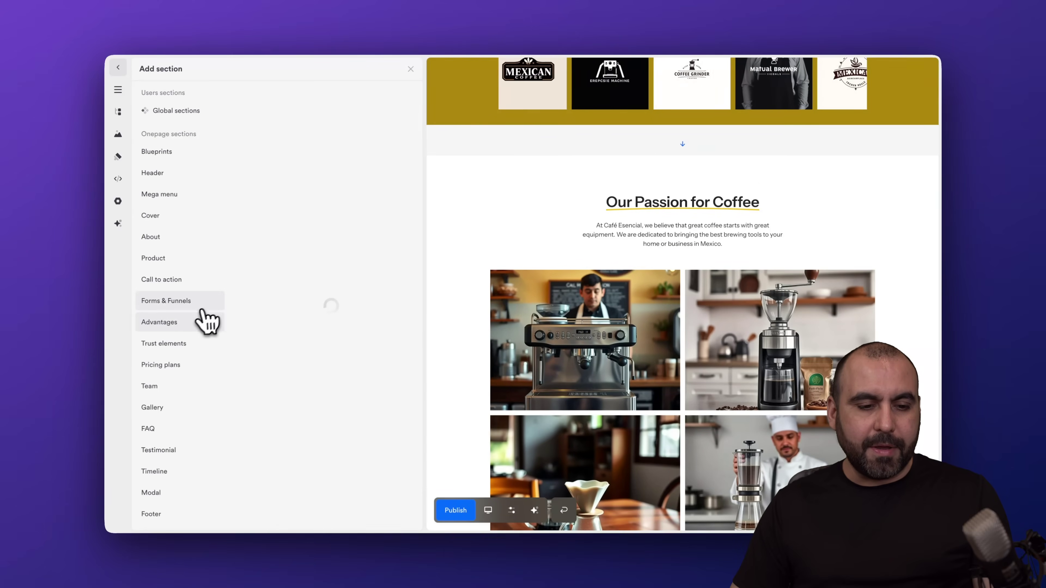
scroll(292, 338, down, 5)
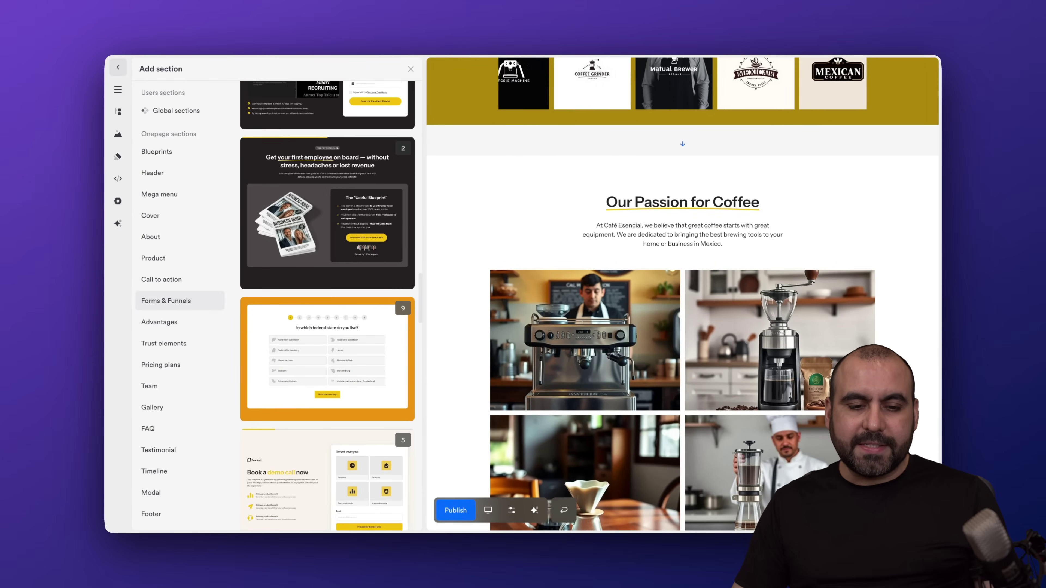
scroll(343, 227, down, 2)
mouse_move(339, 305)
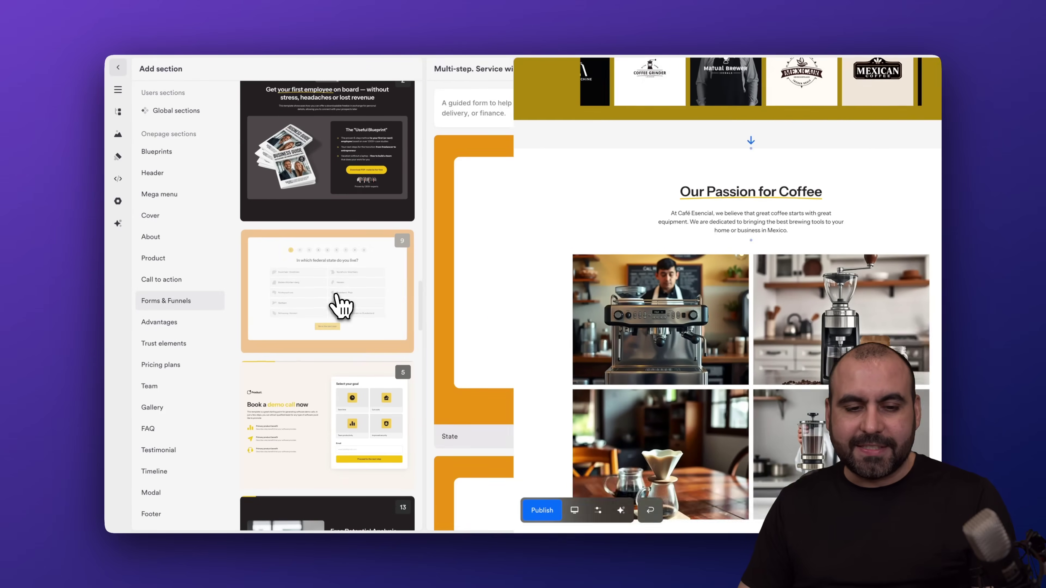
scroll(538, 321, down, 15)
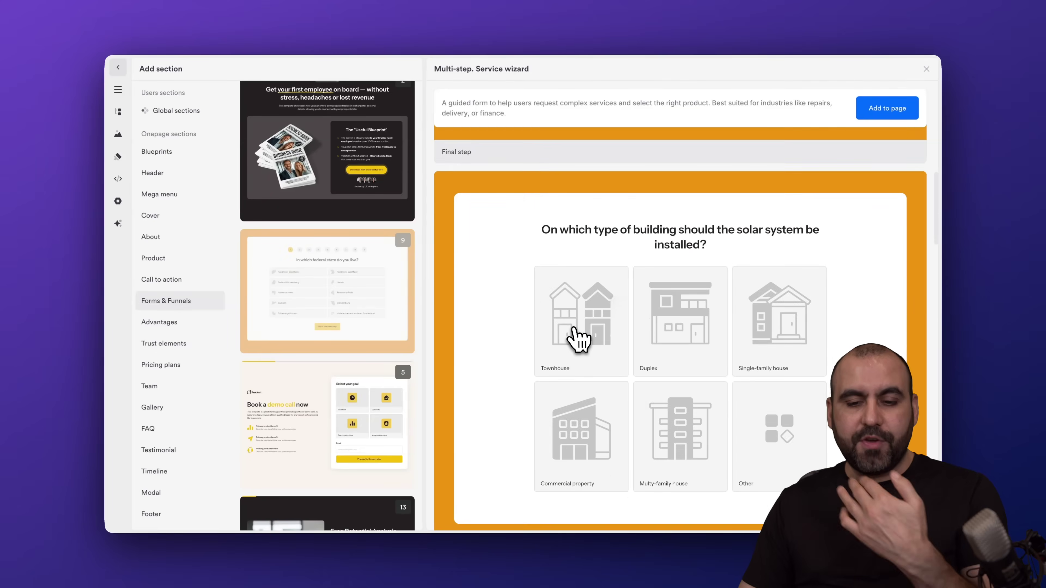
scroll(579, 337, down, 5)
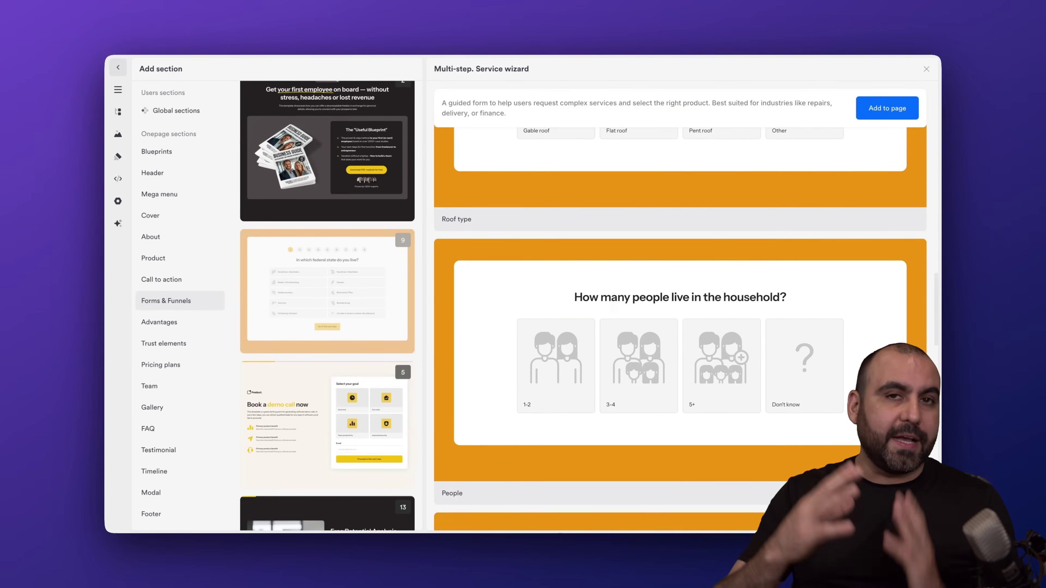
click(875, 111)
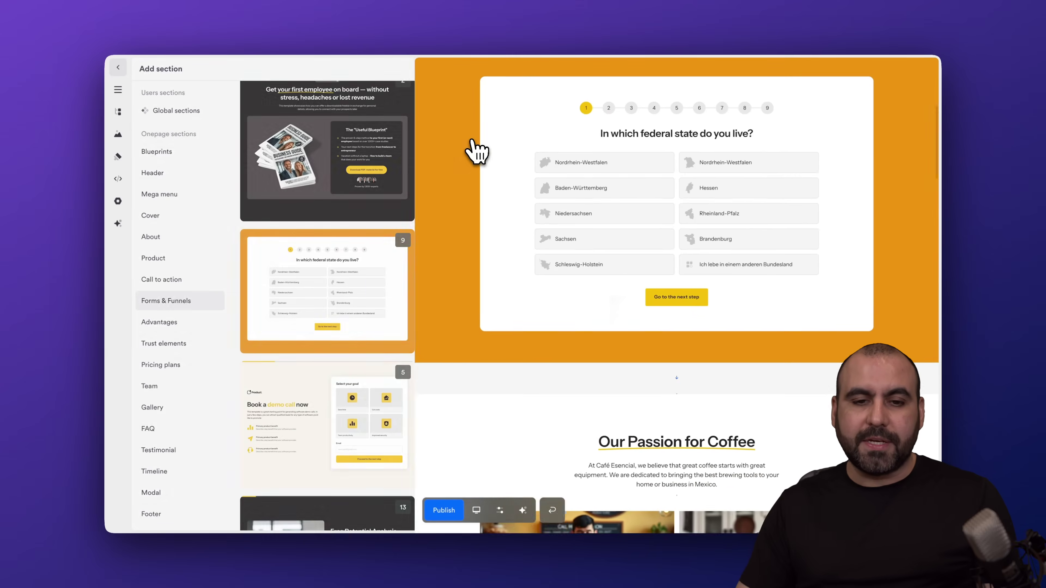
Browse the Service wizard's building type, Roof type and People steps and answer options
click(411, 69)
click(173, 83)
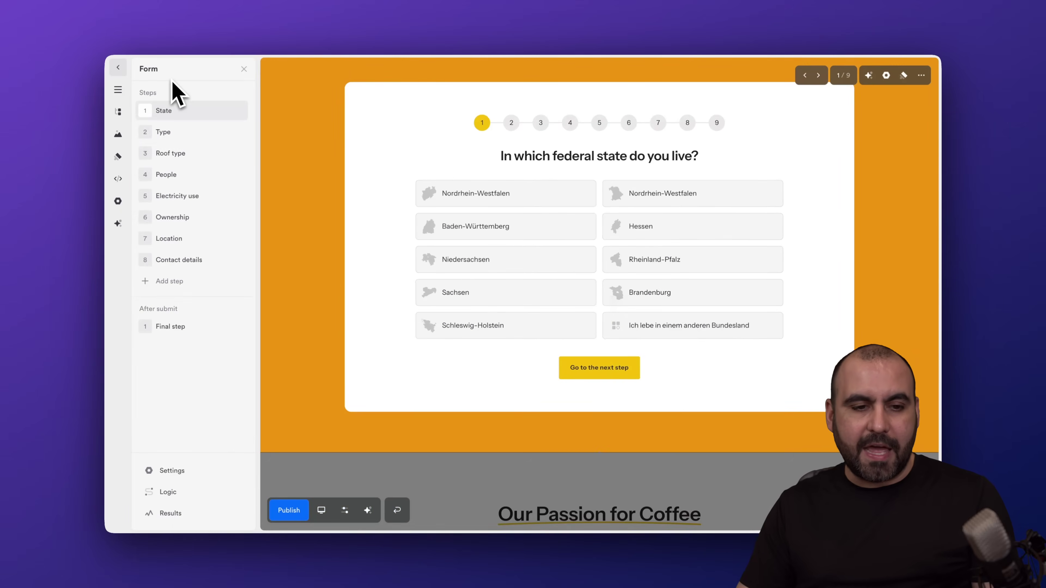
click(183, 140)
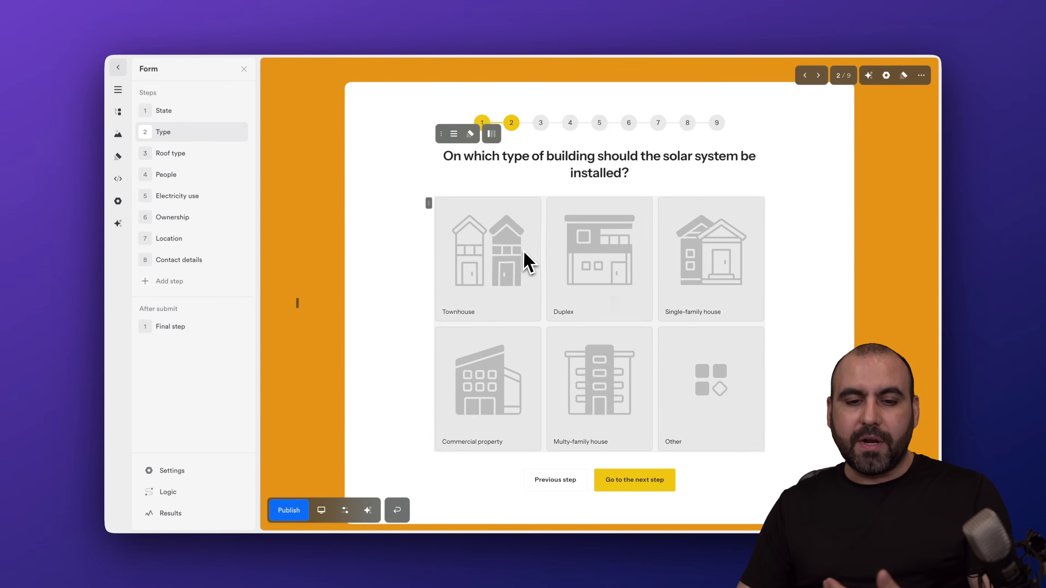
click(528, 264)
click(696, 276)
click(544, 232)
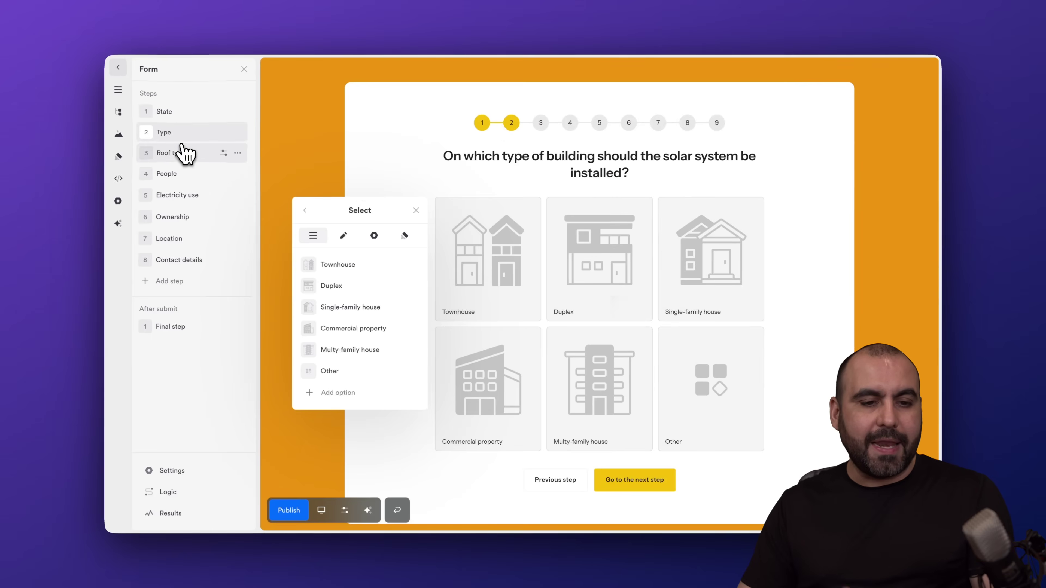
click(184, 154)
click(186, 175)
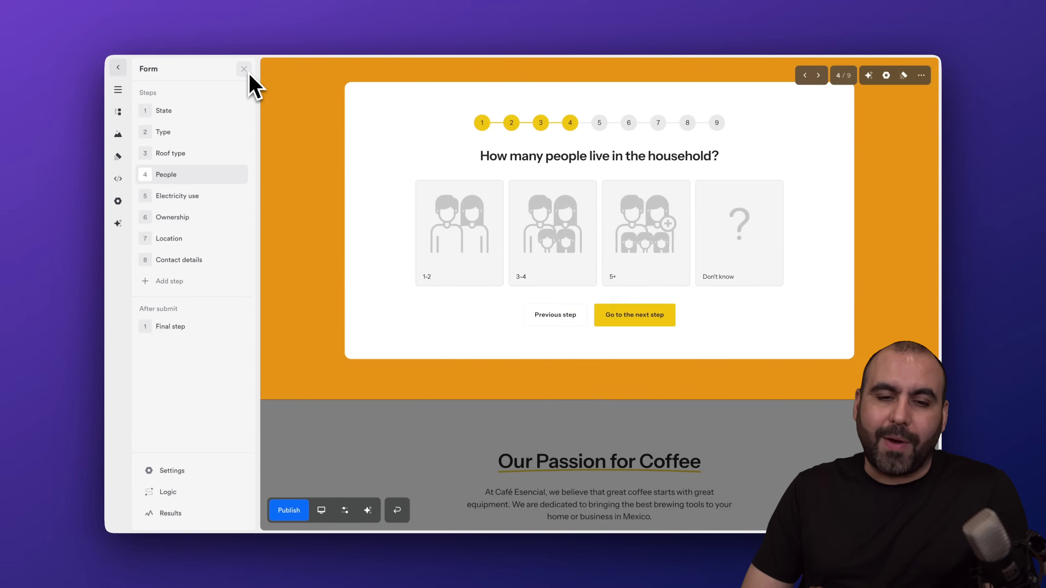
scroll(535, 99, up, 1)
Delete the Service wizard section and start a new section in its place
click(923, 109)
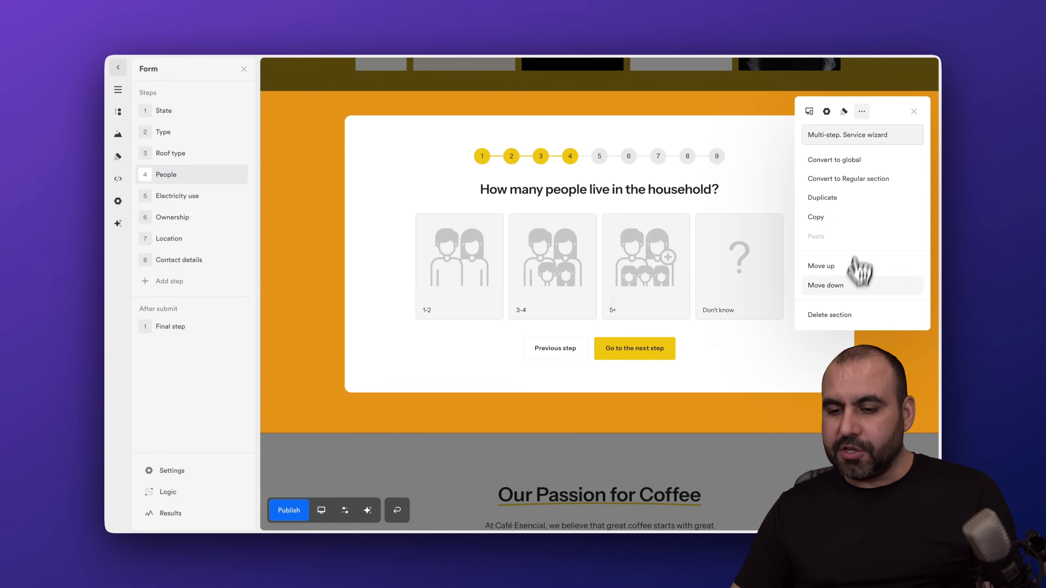
click(830, 315)
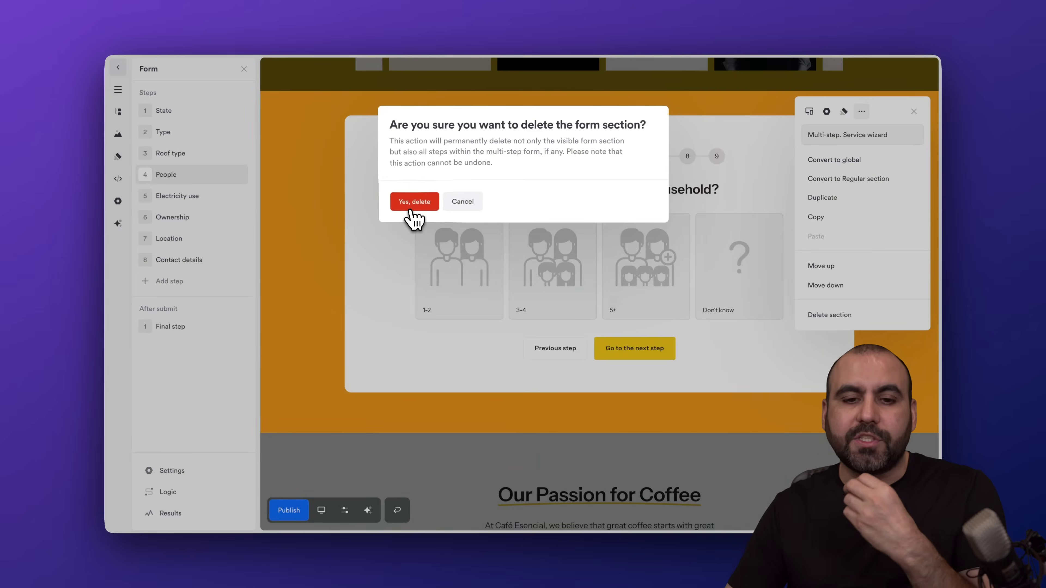
click(411, 202)
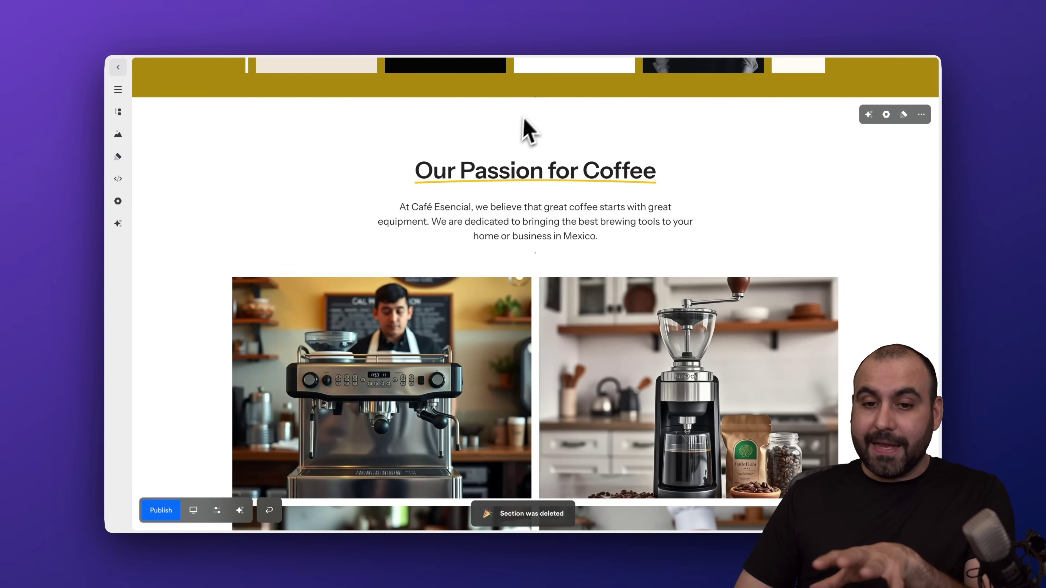
click(535, 97)
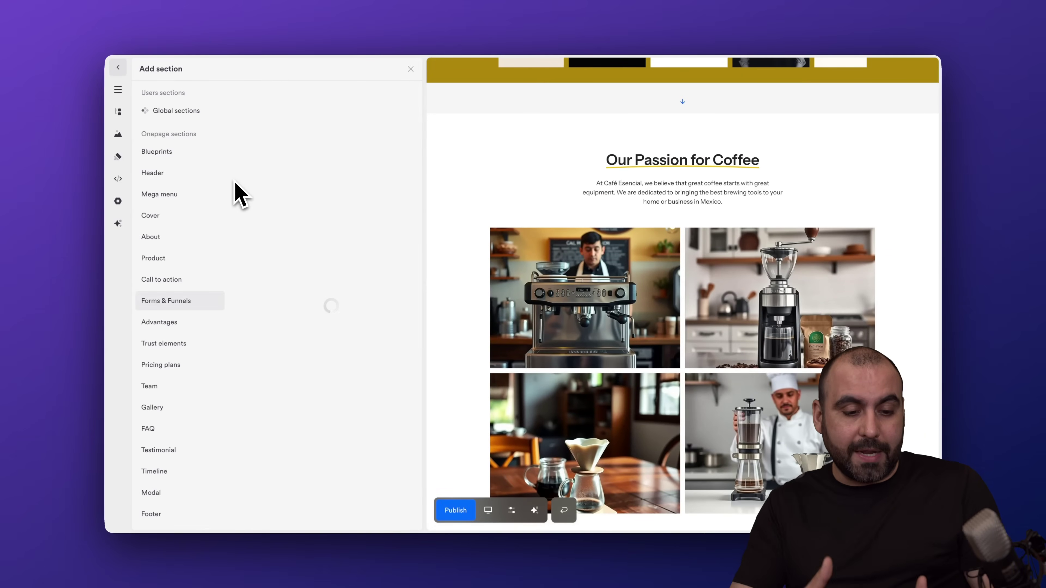
Start an AI-generated section and paste the 1 kg $5, 5 kg $25, 10 kg $100 coffee-bag subscription prompt
scroll(167, 369, down, 1)
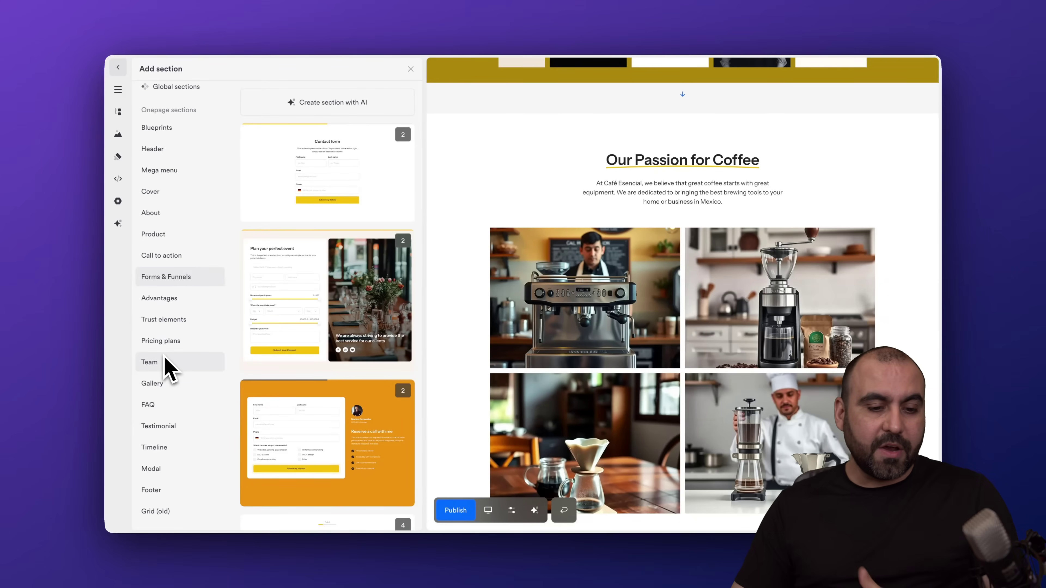
scroll(166, 369, up, 1)
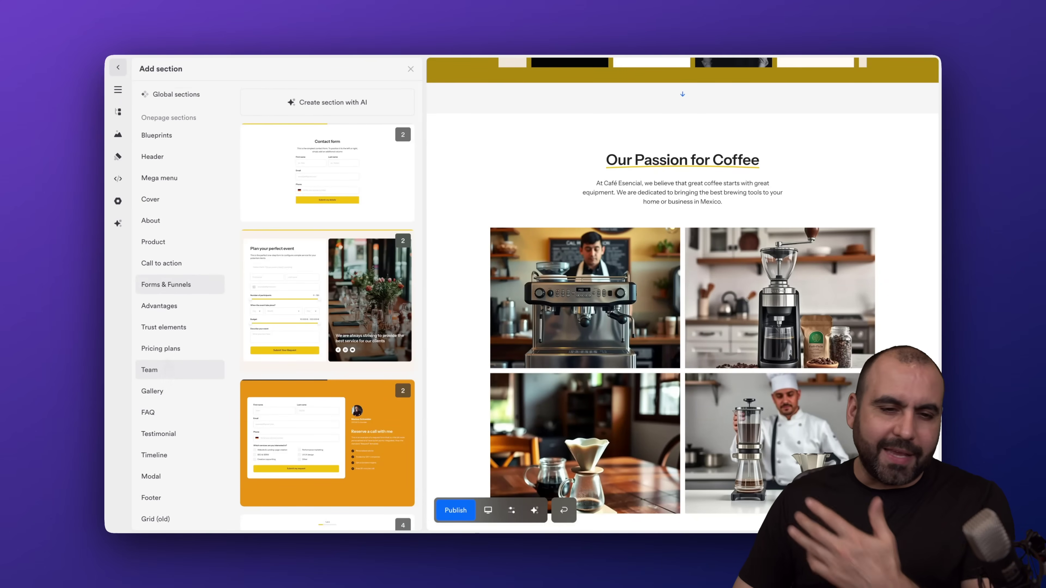
click(363, 112)
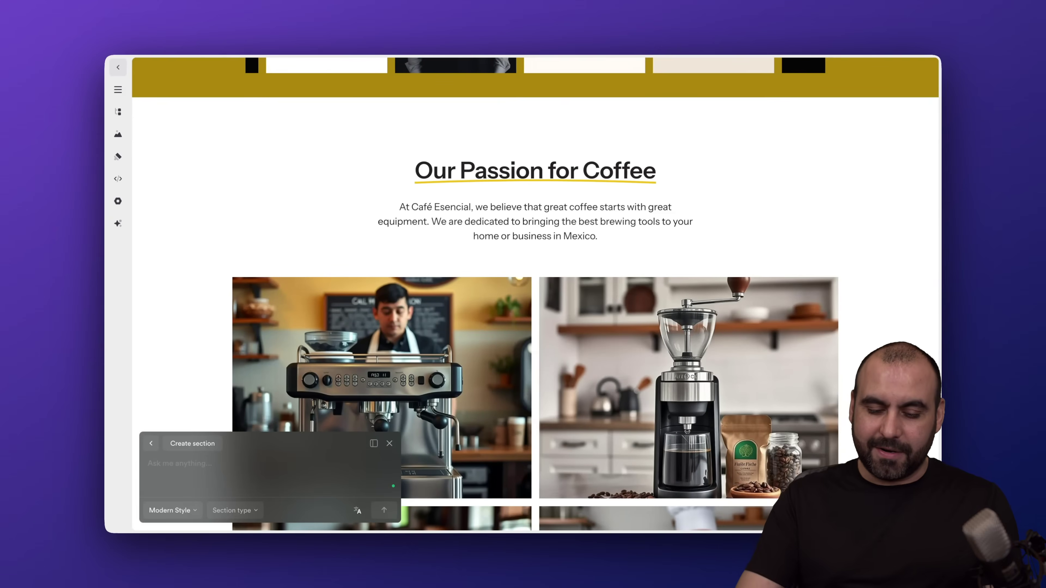
text(I need a pricing table for a monthly subscription to specialty coffee bags: Tier 1: 1 kg for $5, Tier 2: 5 kg for $25, Tier 3: 10 kg for $100)
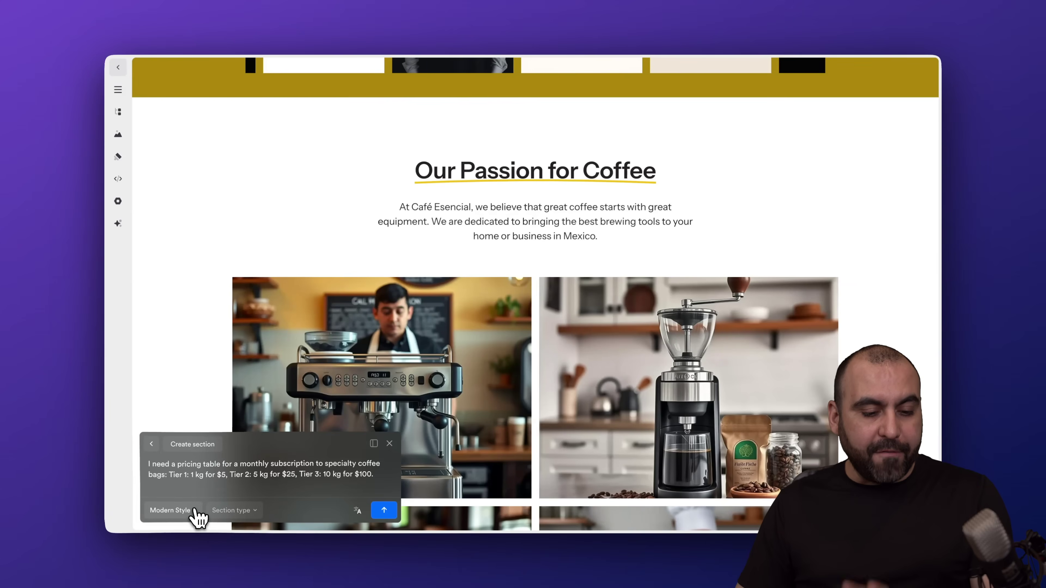
Check the Modern Style and Section type dropdowns, leaving both unchanged
click(192, 511)
mouse_move(208, 442)
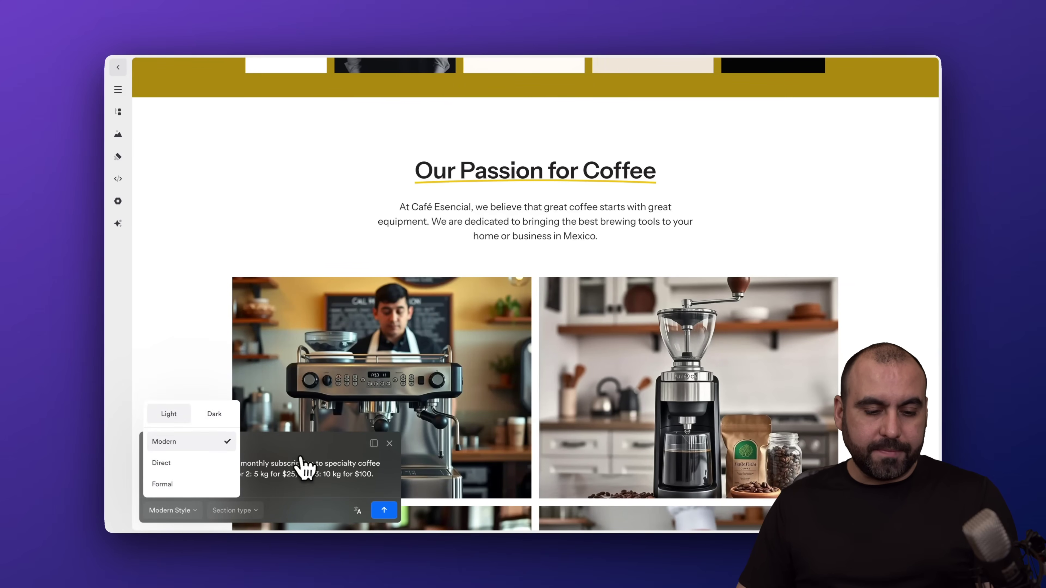
click(255, 511)
scroll(263, 461, down, 8)
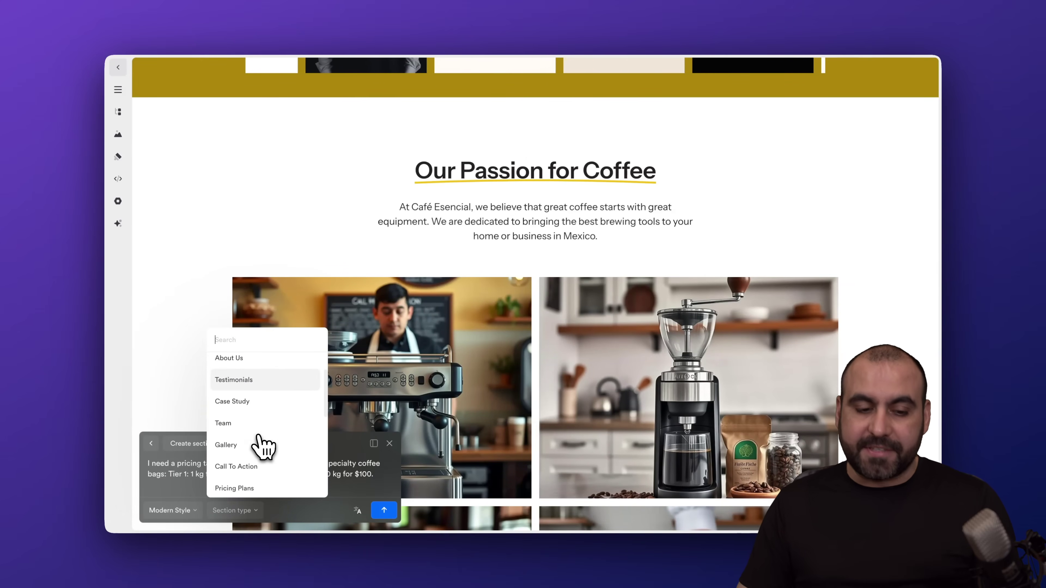
click(362, 482)
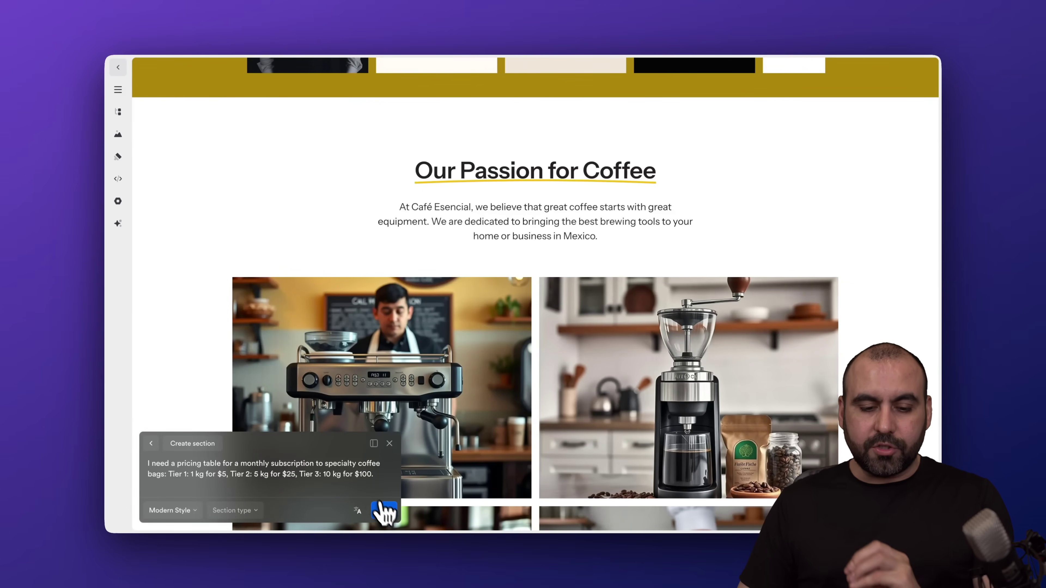
Generate the 'Choose Your Perfect Coffee Subscription' section with $5, $25, $100 MXN/month tiers and accept it
click(384, 510)
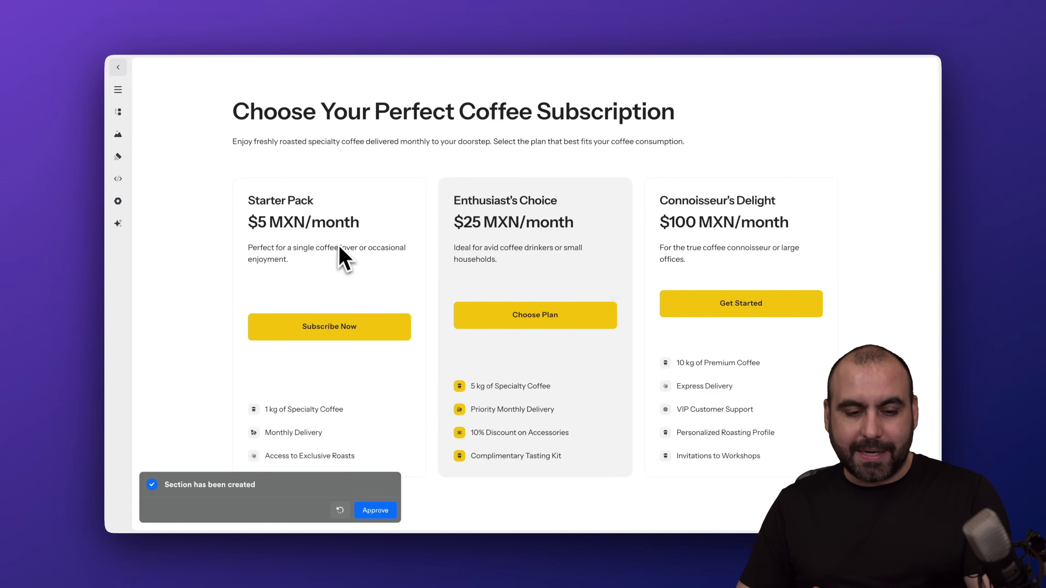
scroll(341, 272, down, 1)
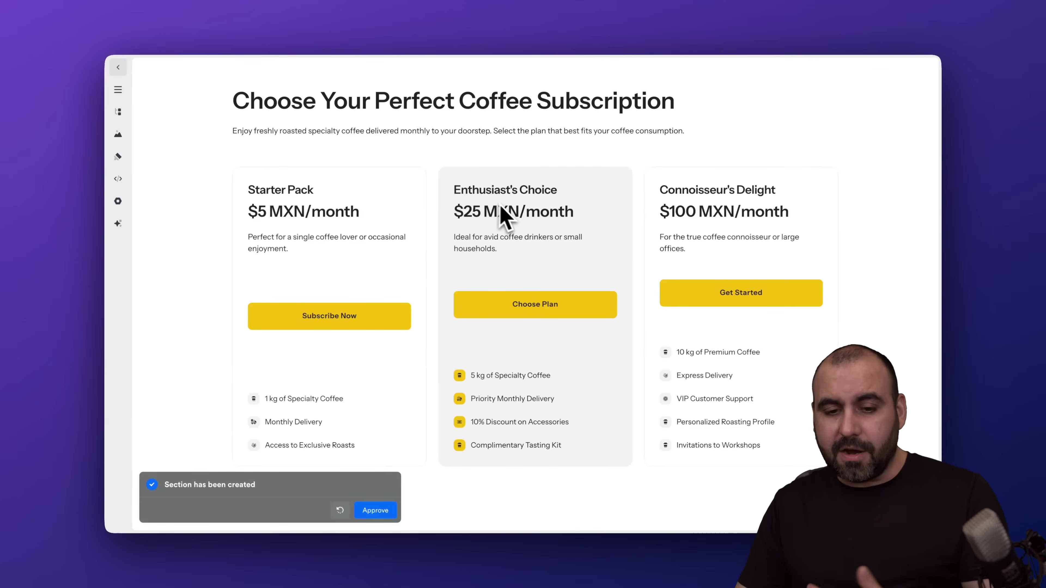
scroll(502, 265, down, 1)
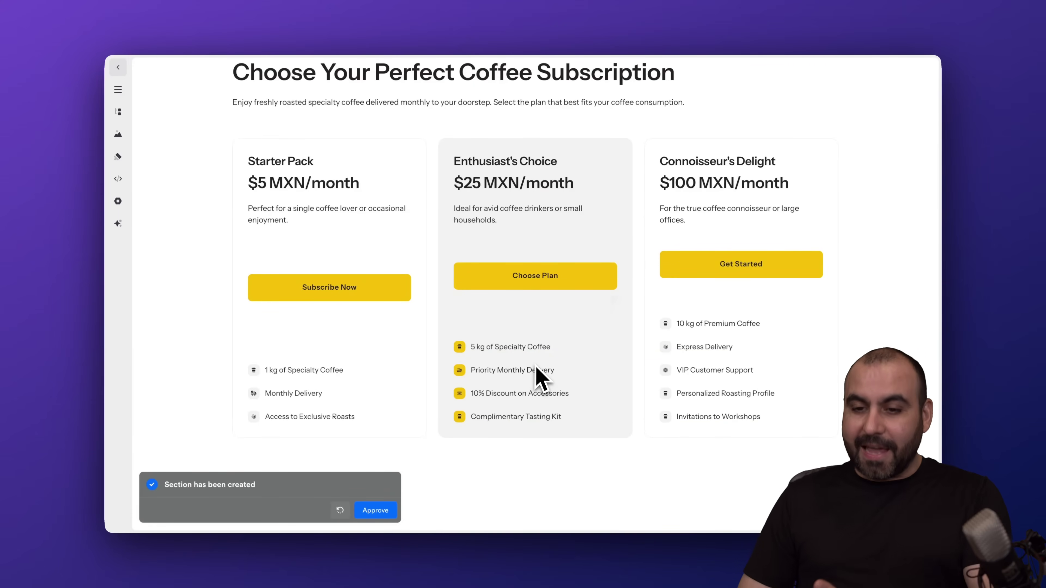
click(373, 513)
Inspect the '5 kg of Specialty Coffee' and 'Priority Monthly Delivery' feature items of the pricing section
click(504, 348)
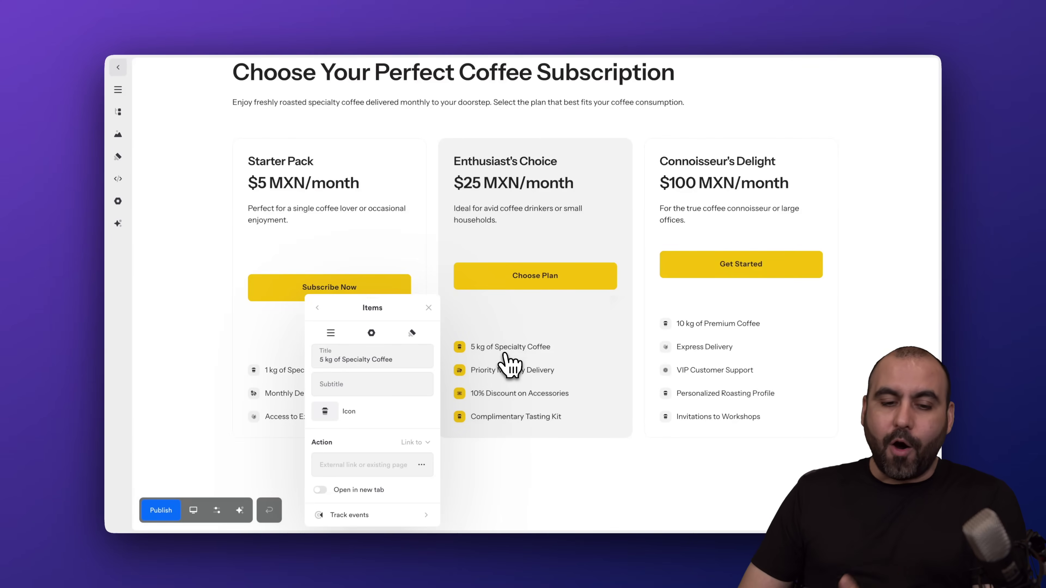
click(482, 352)
click(505, 422)
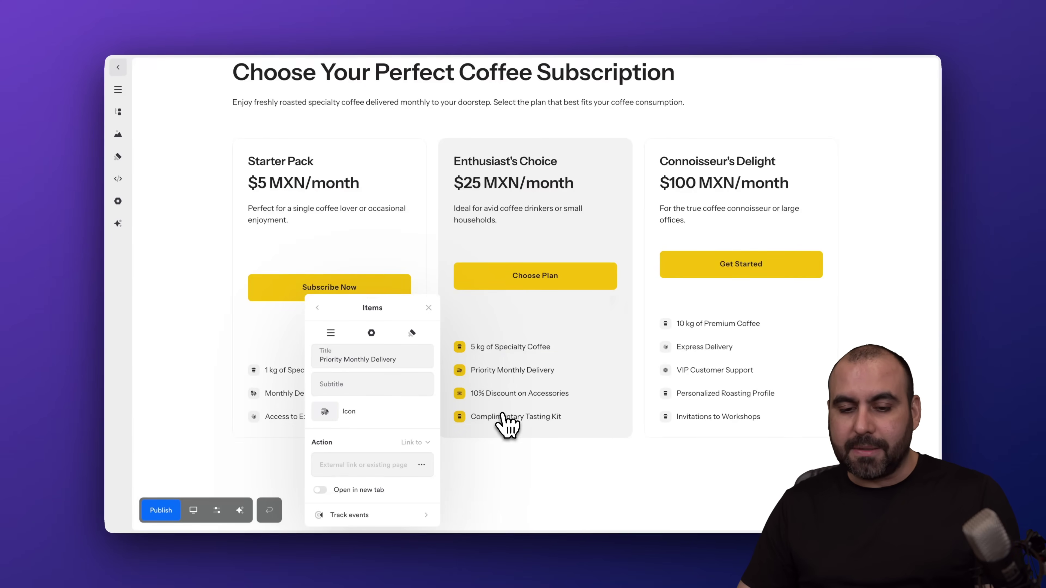
click(504, 422)
scroll(438, 212, up, 2)
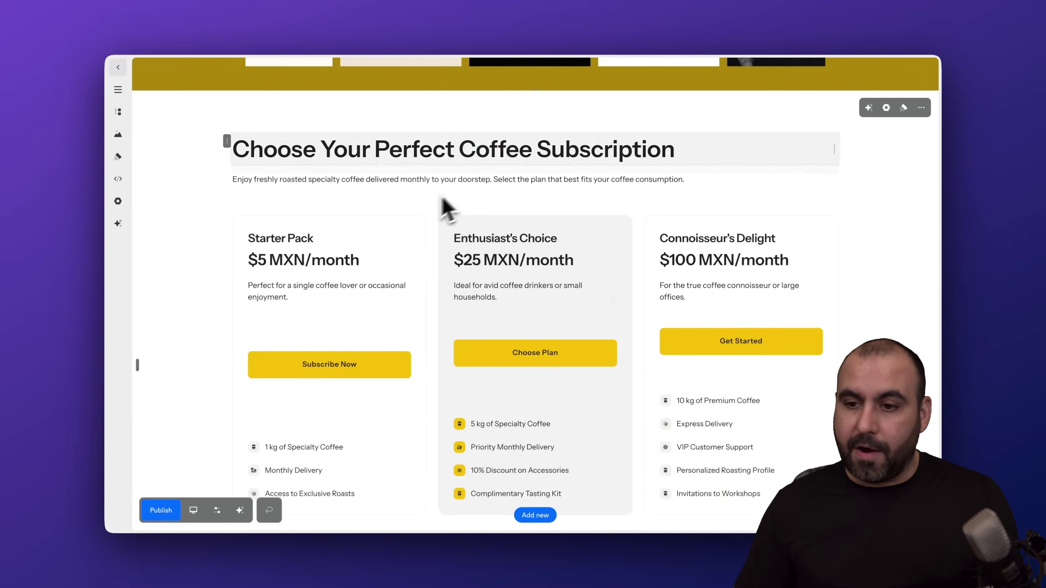
scroll(572, 226, up, 10)
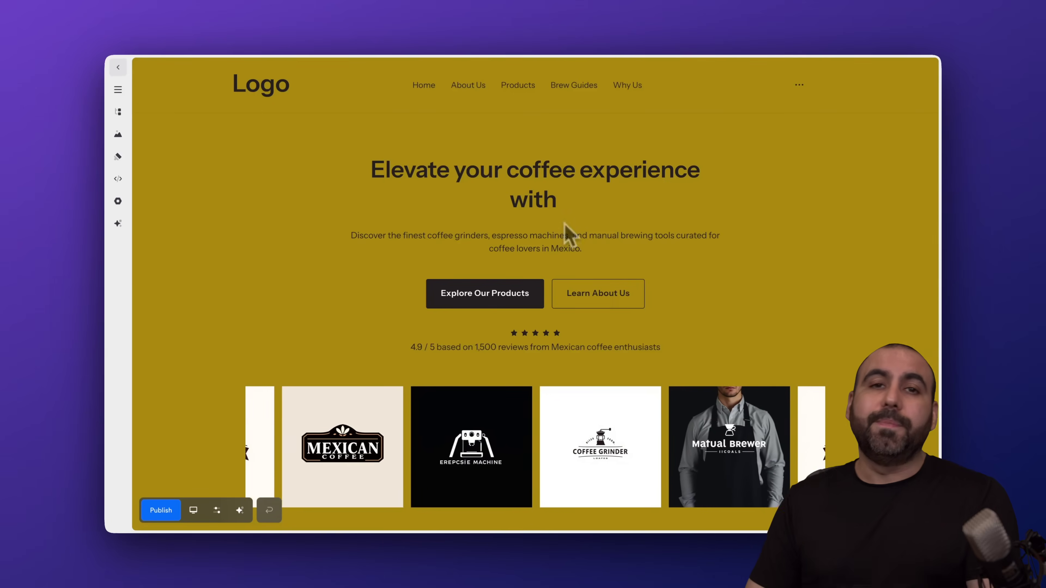
scroll(567, 229, down, 8)
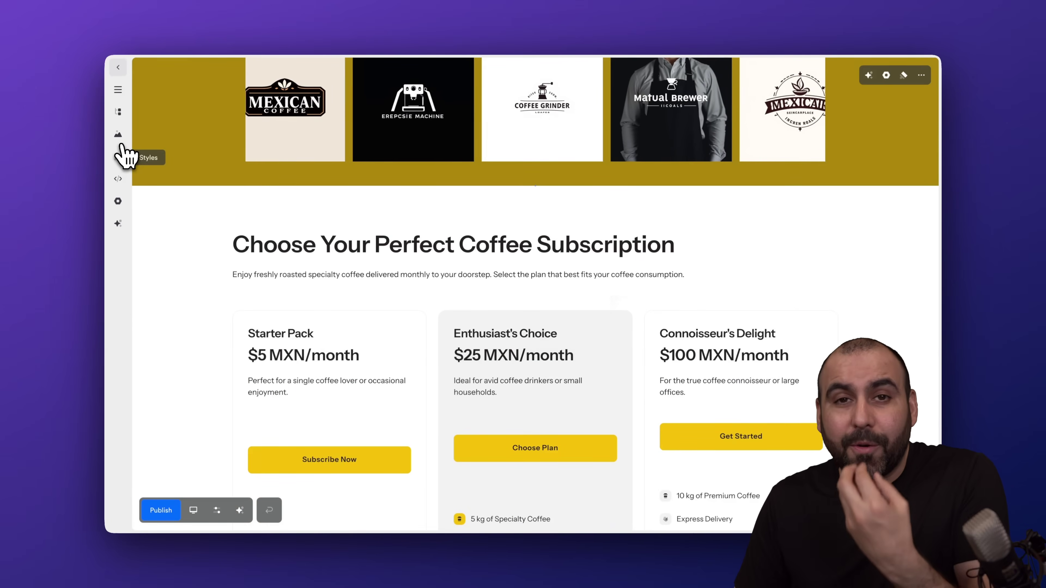
Link the Starter Pack's Subscribe Now button to the NEW page (/new)
click(119, 155)
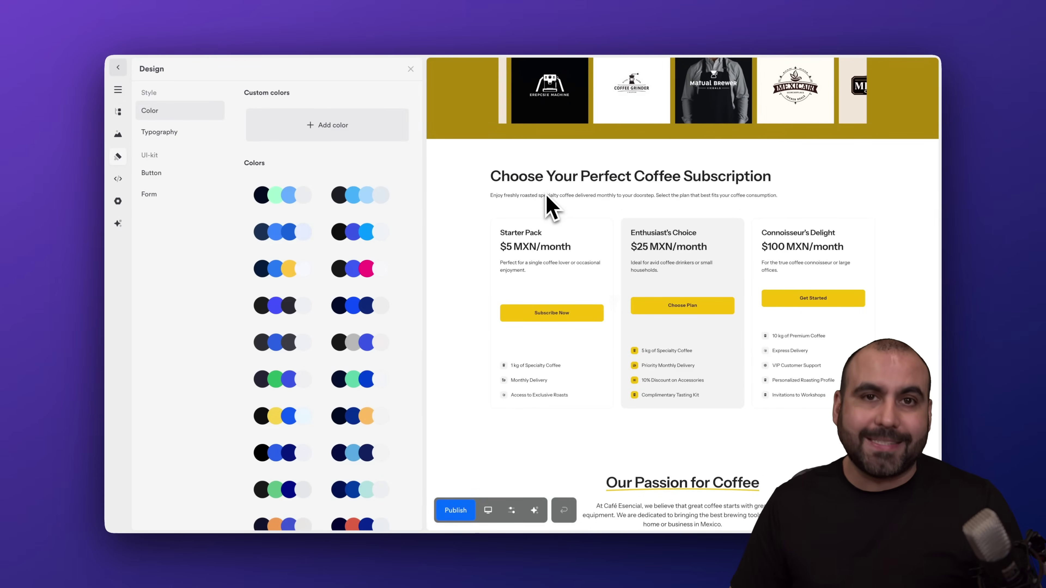
click(119, 111)
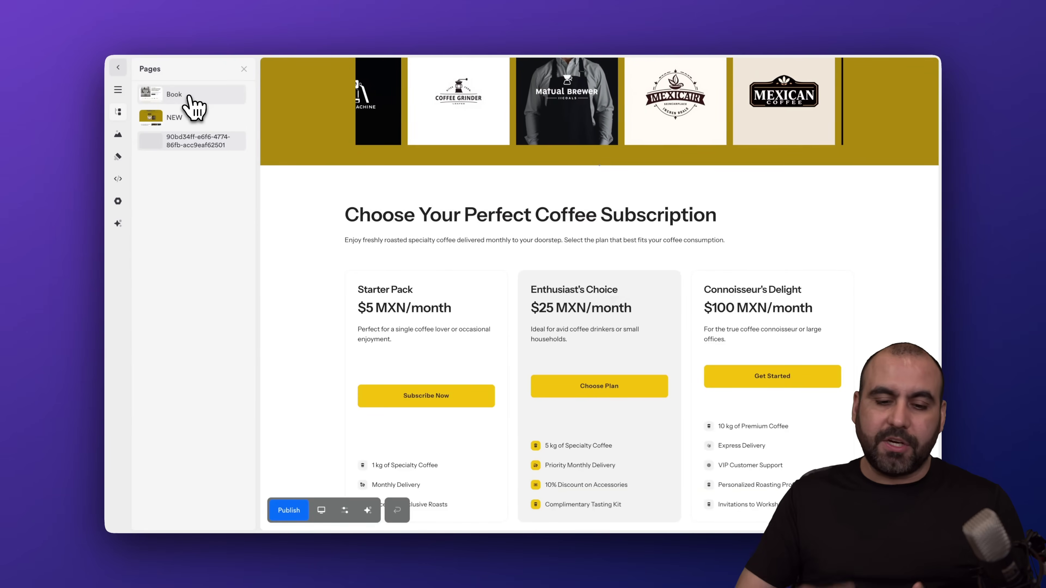
click(461, 400)
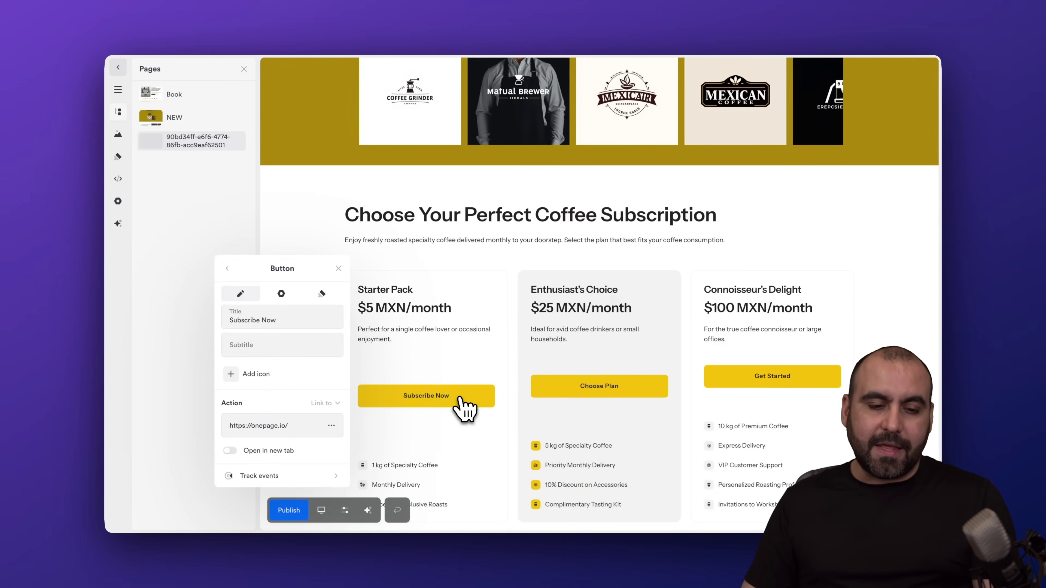
click(331, 426)
click(253, 470)
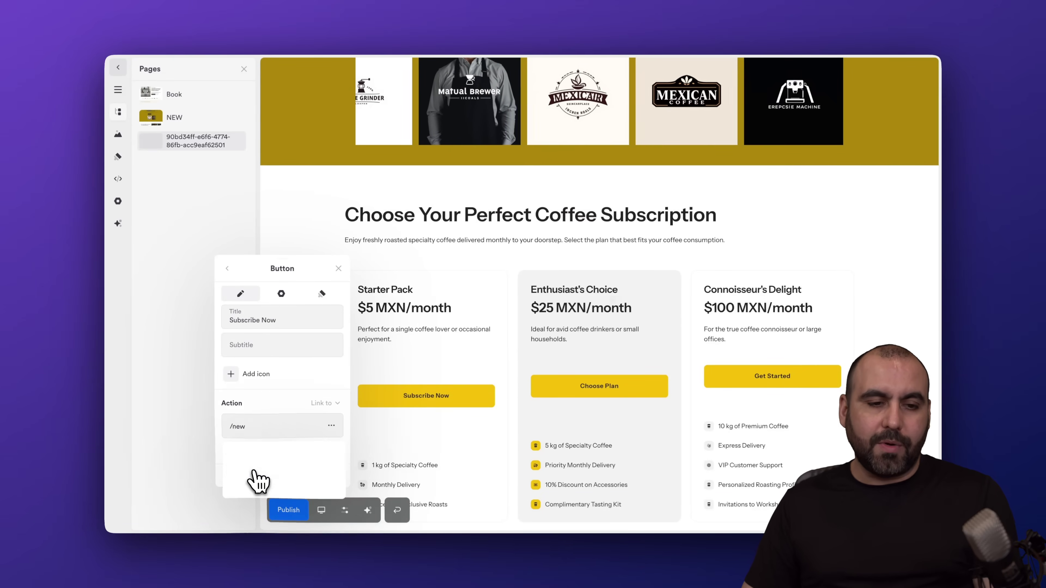
click(462, 362)
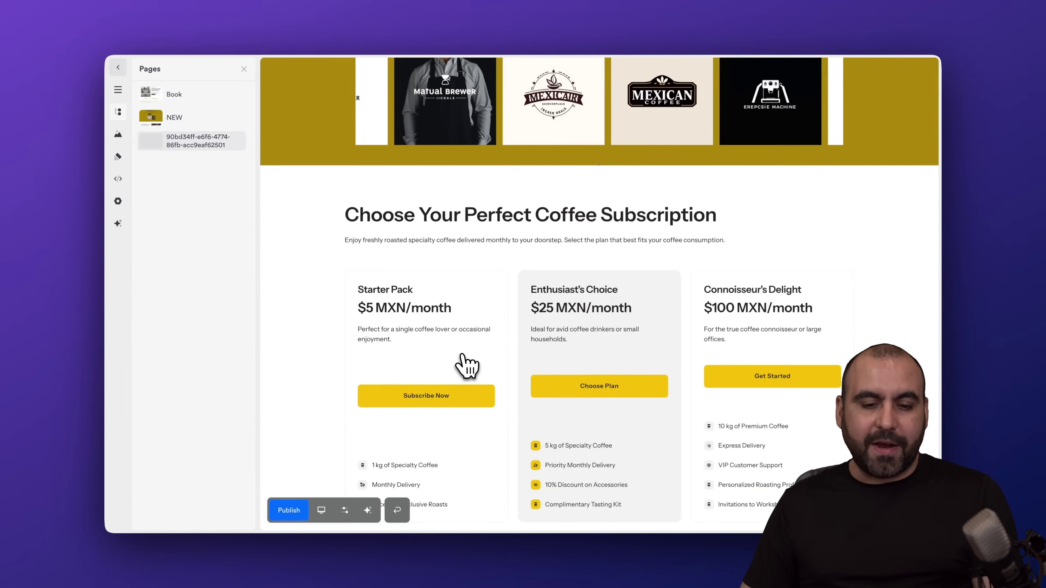
Reopen Subscribe Now to confirm the /new link, then open the media library
click(426, 401)
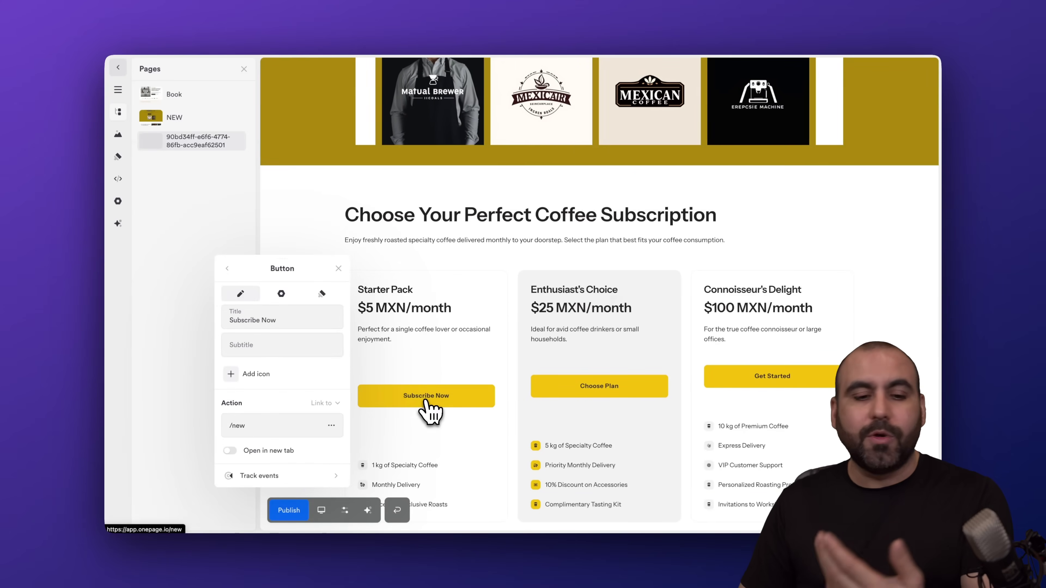
click(274, 229)
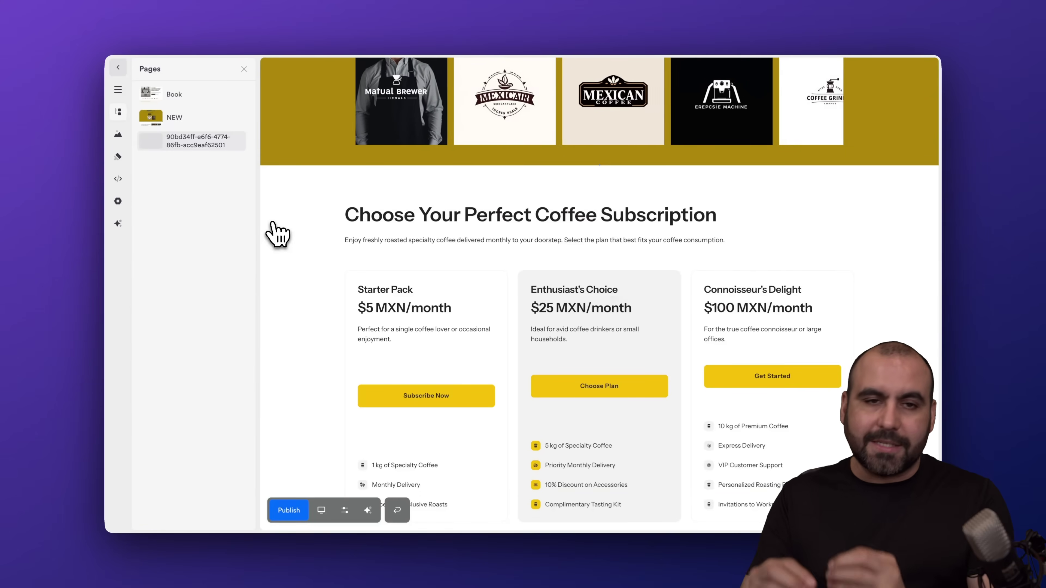
click(116, 134)
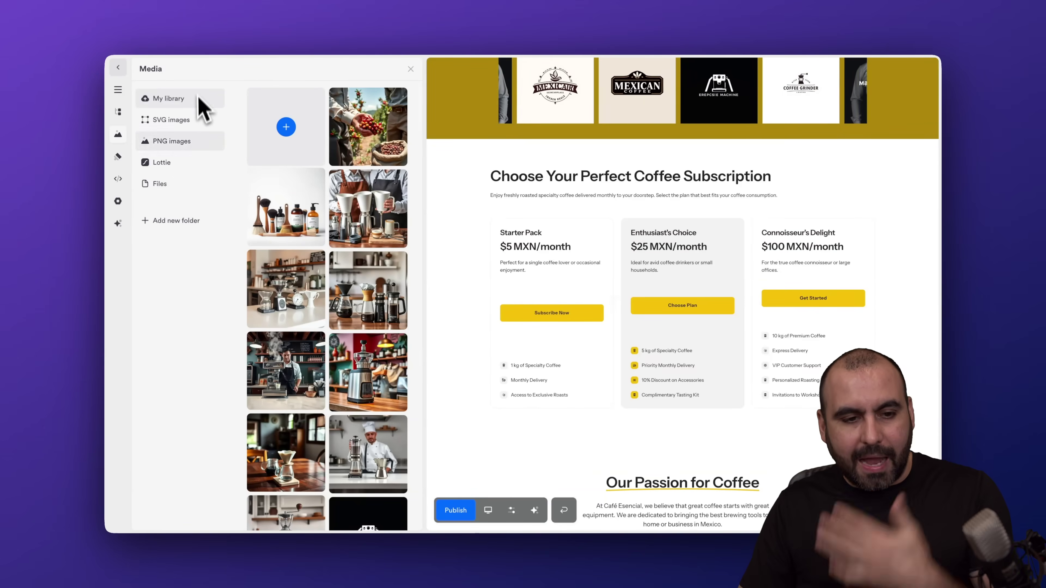
Browse the Design Typography, Button and Form presets, then open the Page code editor
click(118, 157)
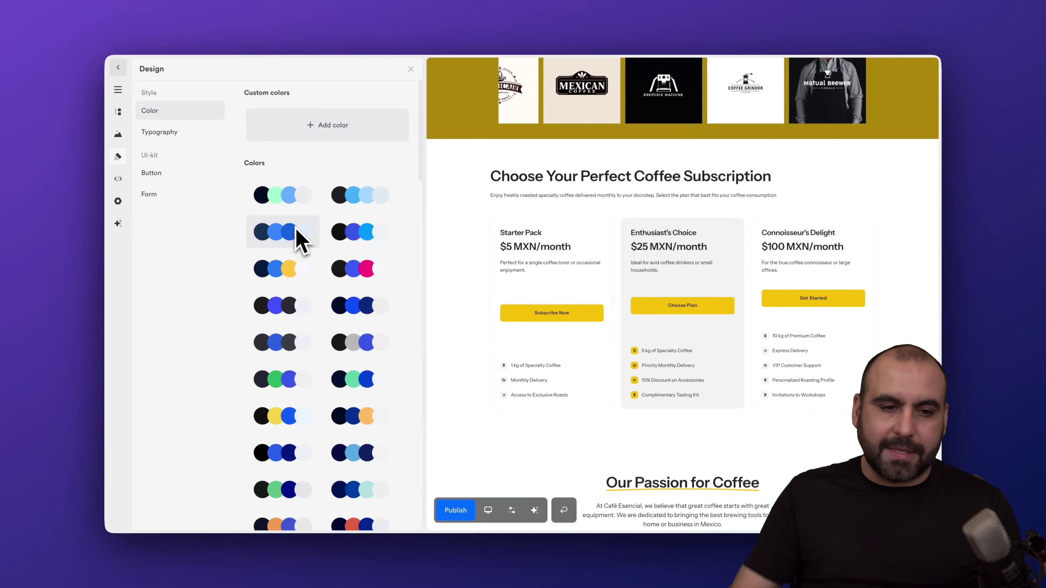
click(186, 133)
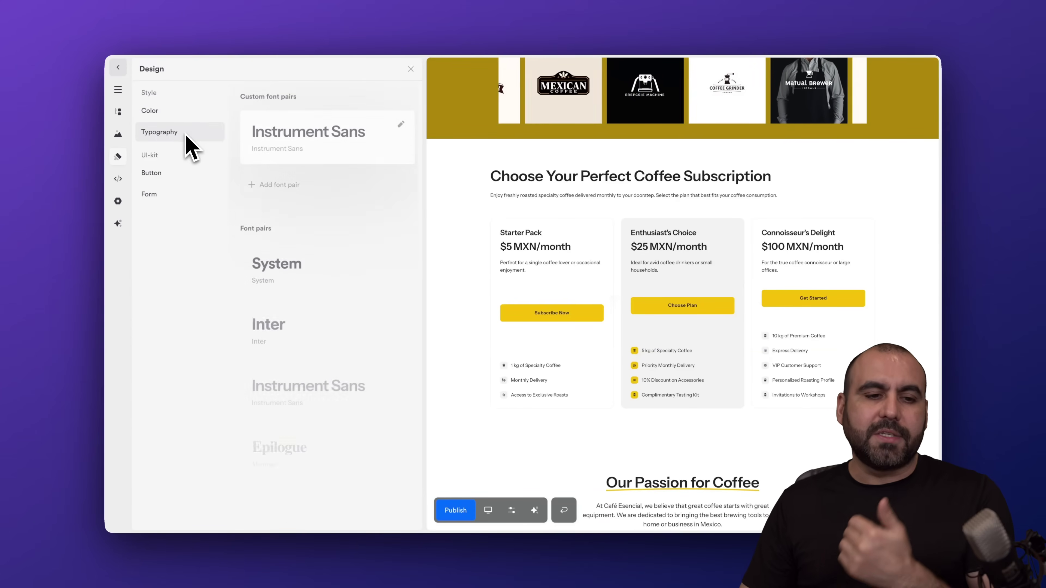
click(163, 176)
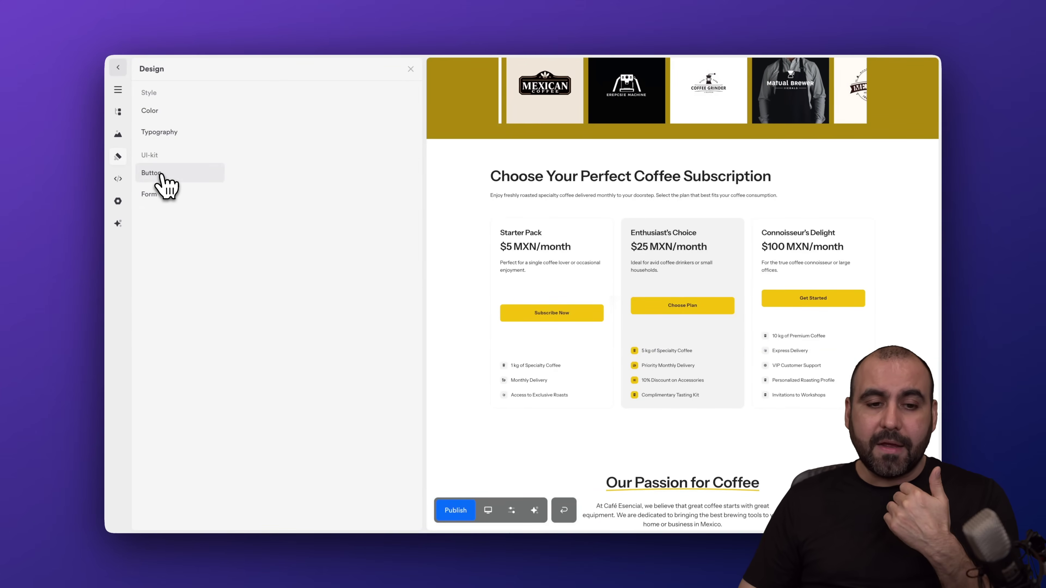
click(171, 199)
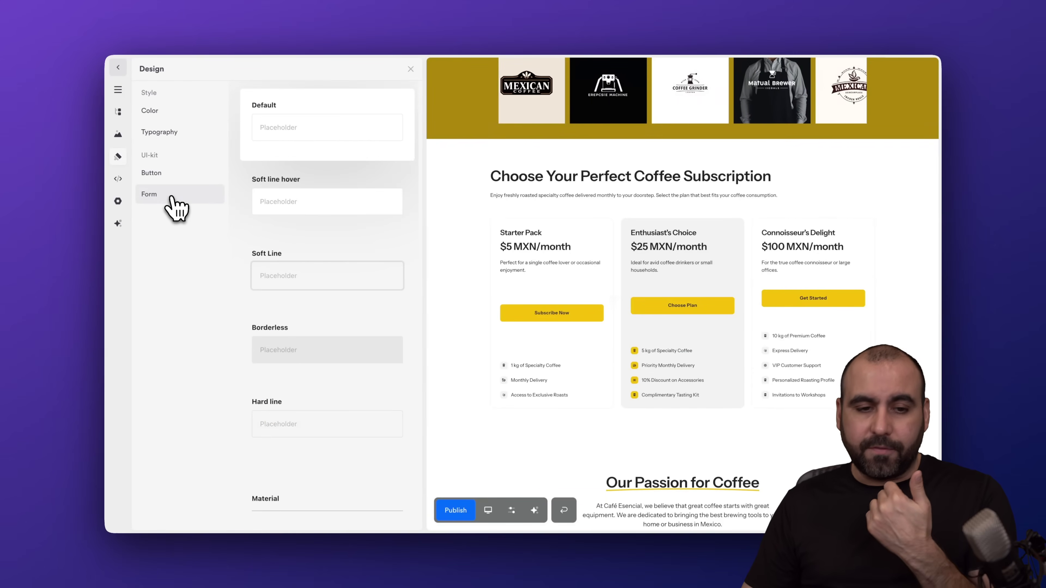
click(120, 182)
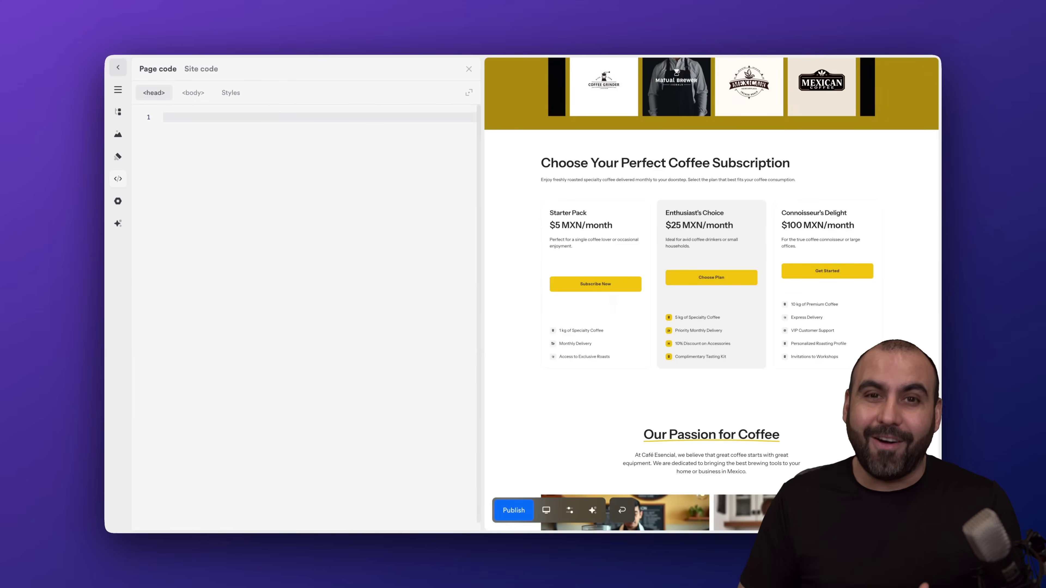
Review the page title and SEO fields, open Track events, then go to site-wide settings
click(119, 203)
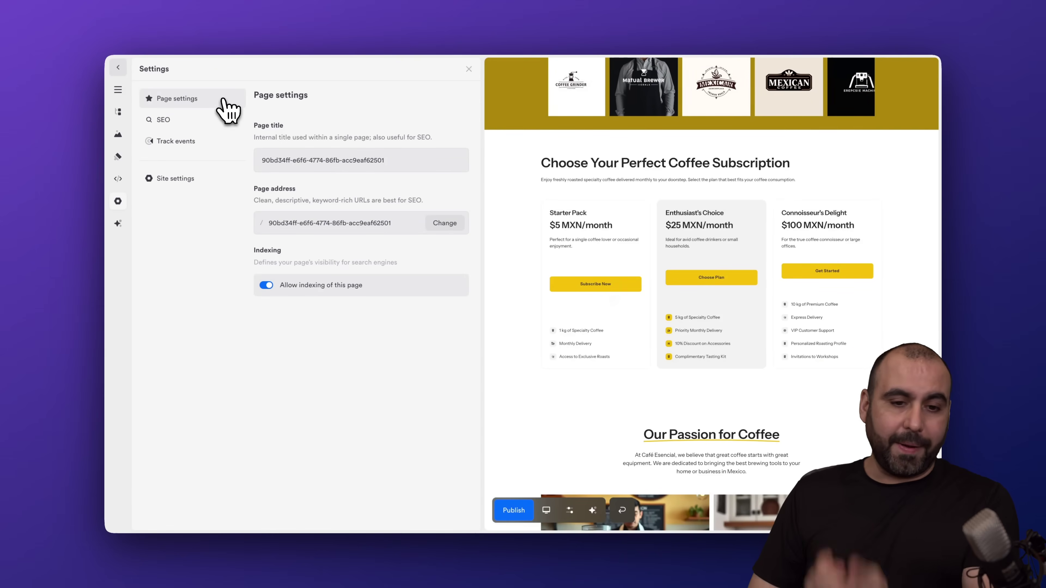
triple_click(349, 161)
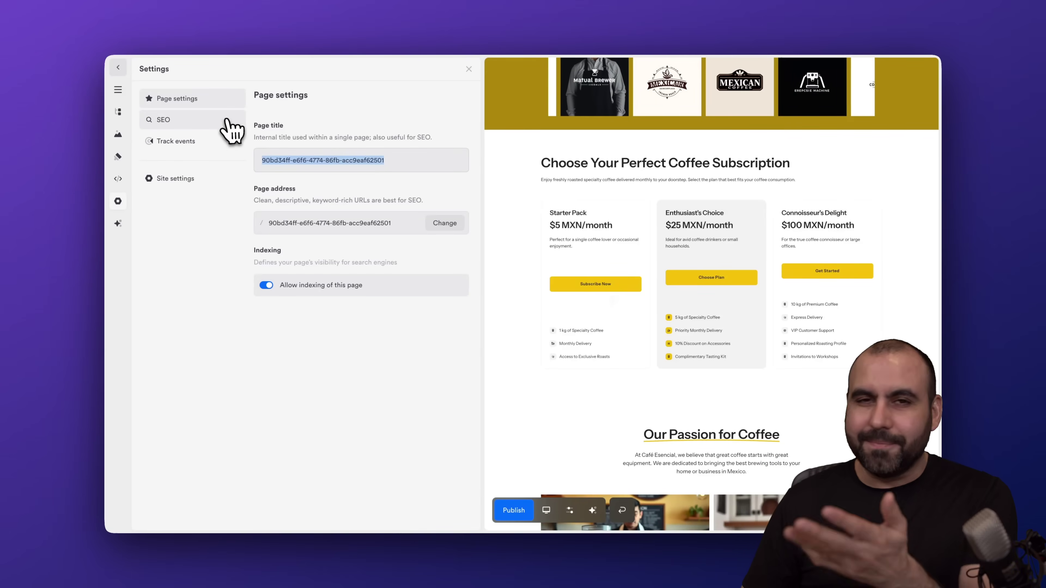
click(191, 122)
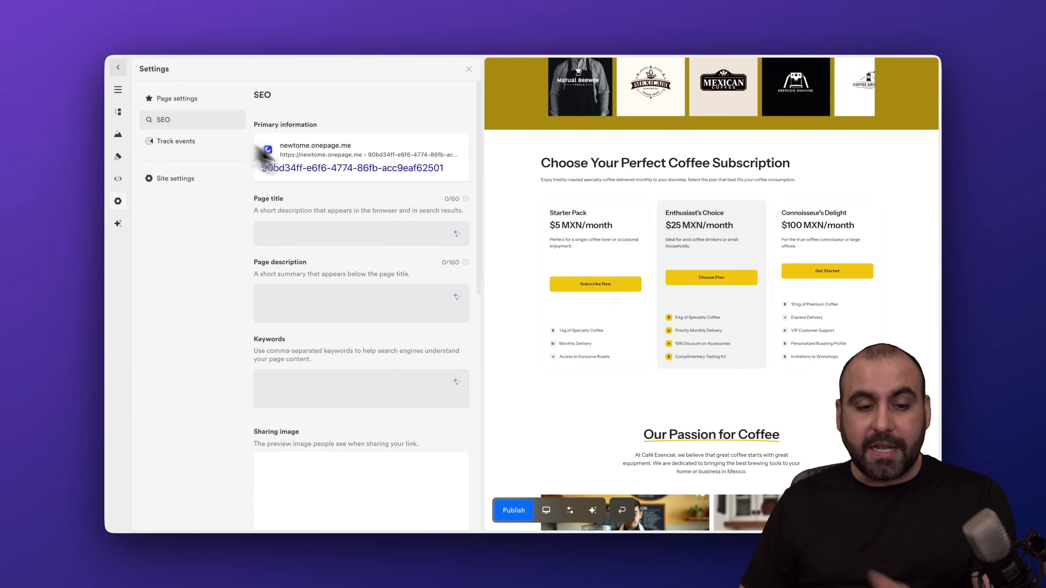
scroll(362, 271, down, 3)
click(190, 144)
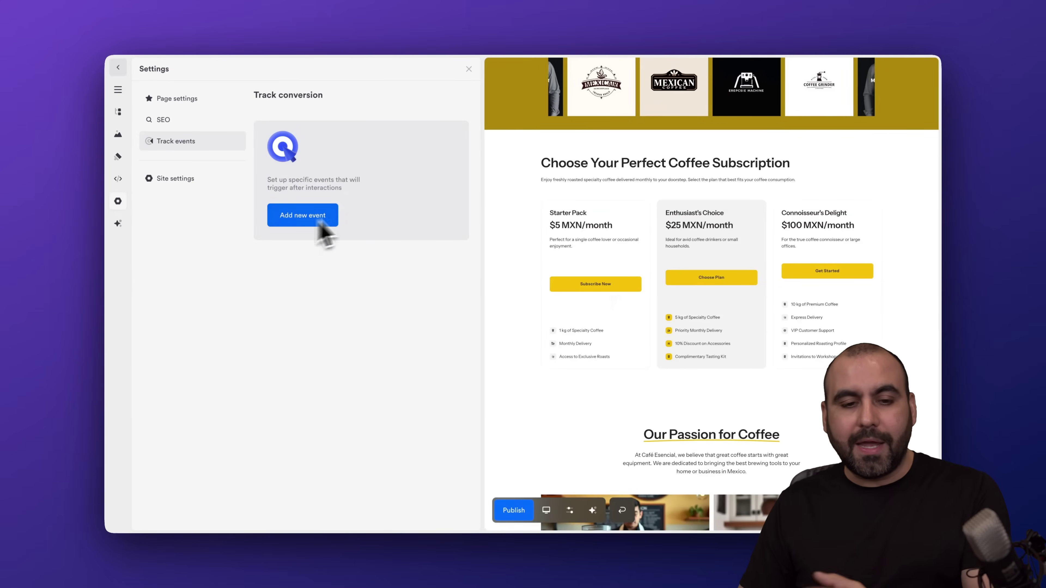
click(219, 179)
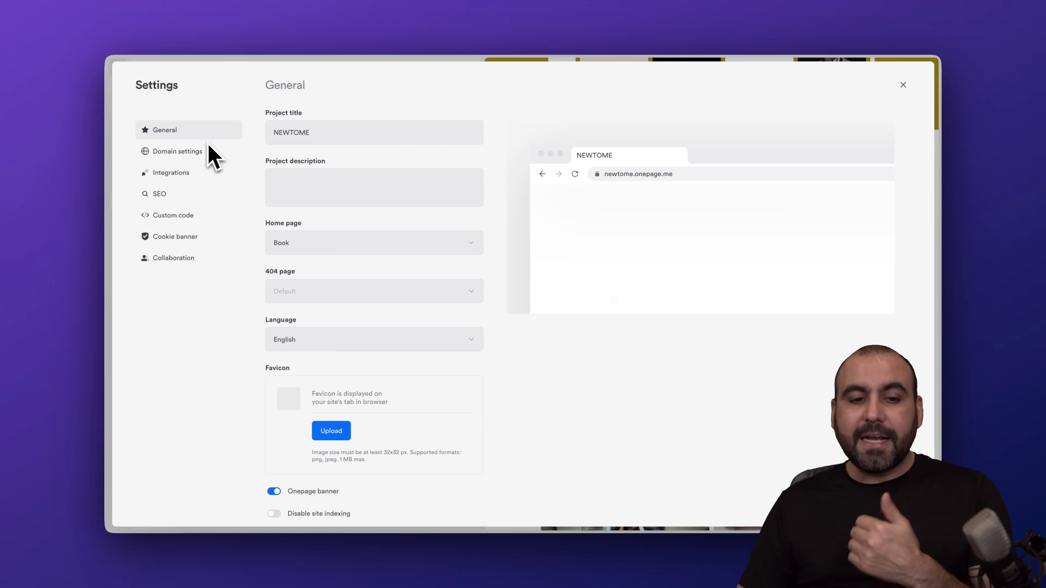
Look through the Domain, Integrations, SEO and Custom code site settings
click(198, 156)
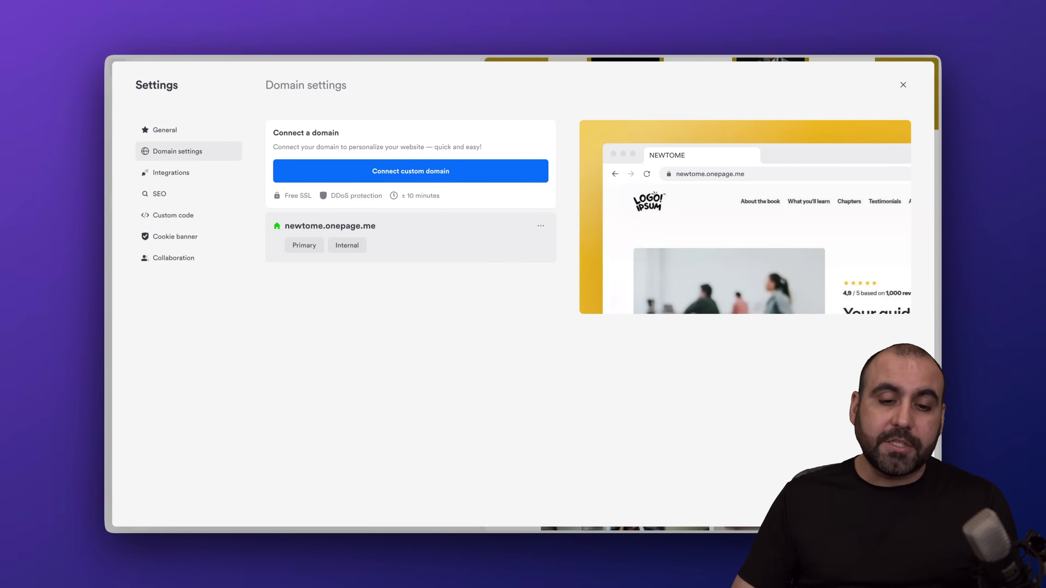
click(202, 175)
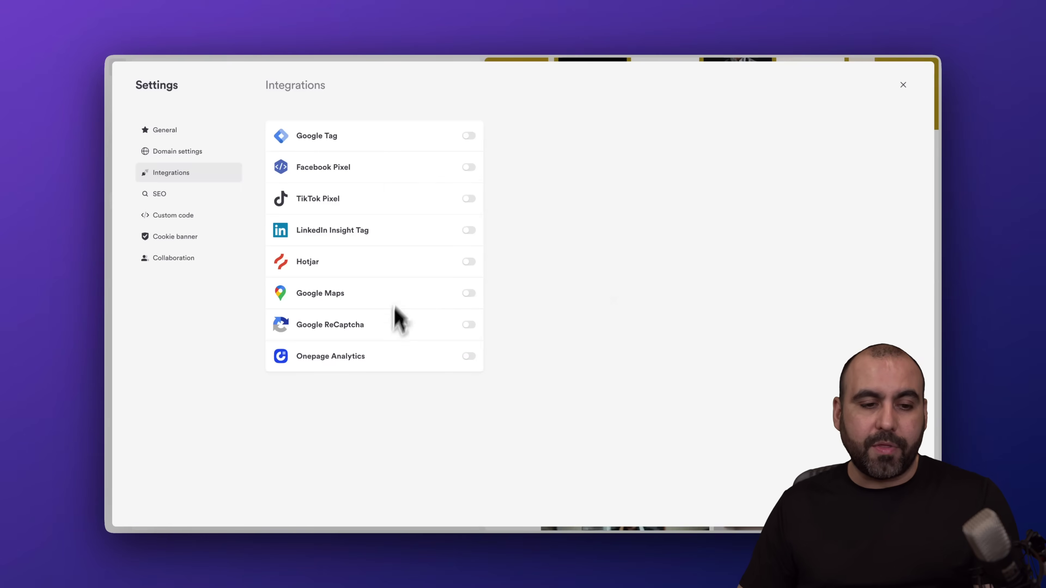
click(195, 200)
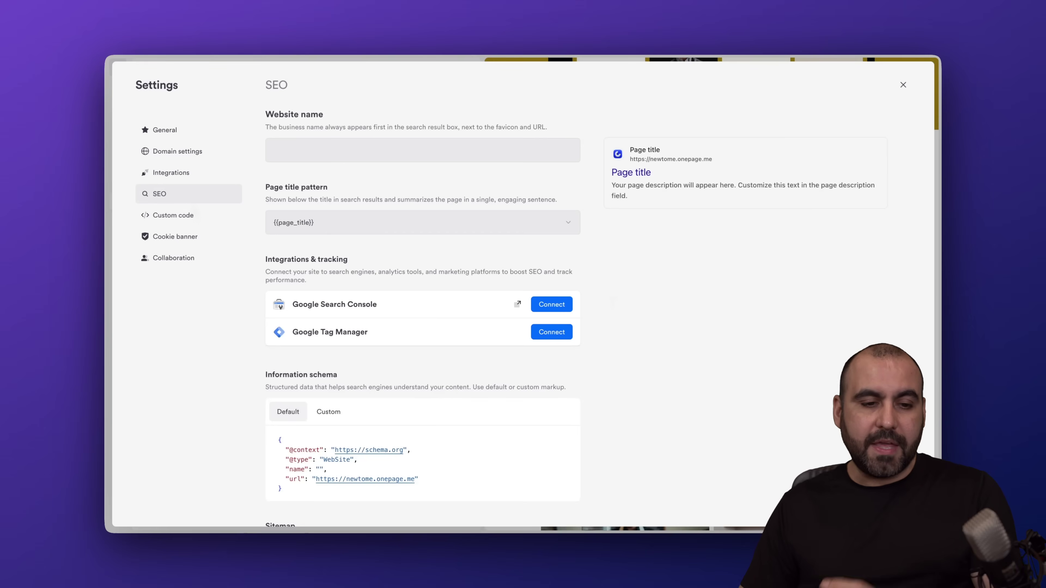
scroll(350, 252, down, 1)
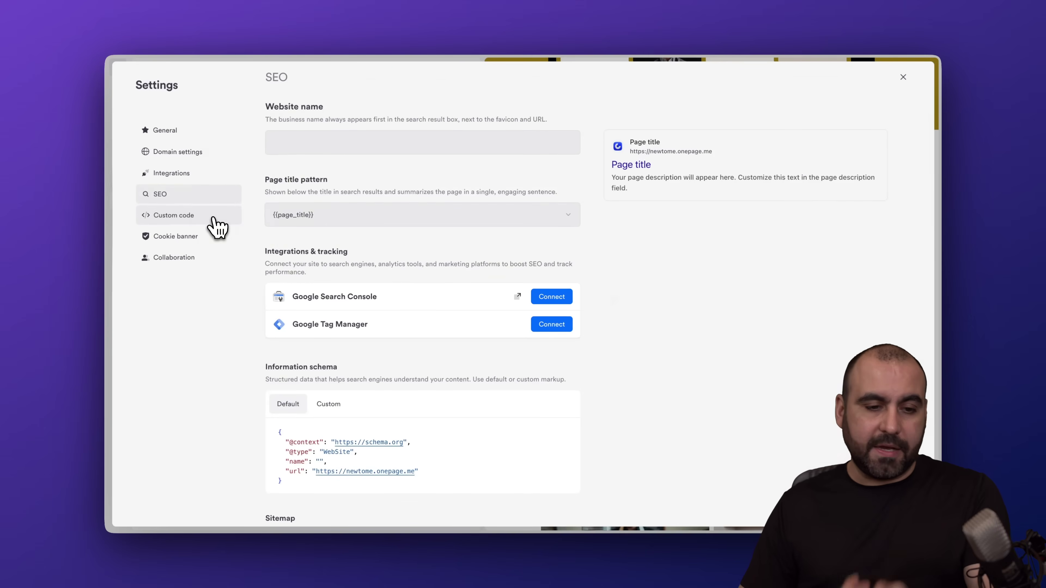
click(209, 216)
Set the cookie banner to the Notification style and view the Collaboration settings
click(213, 239)
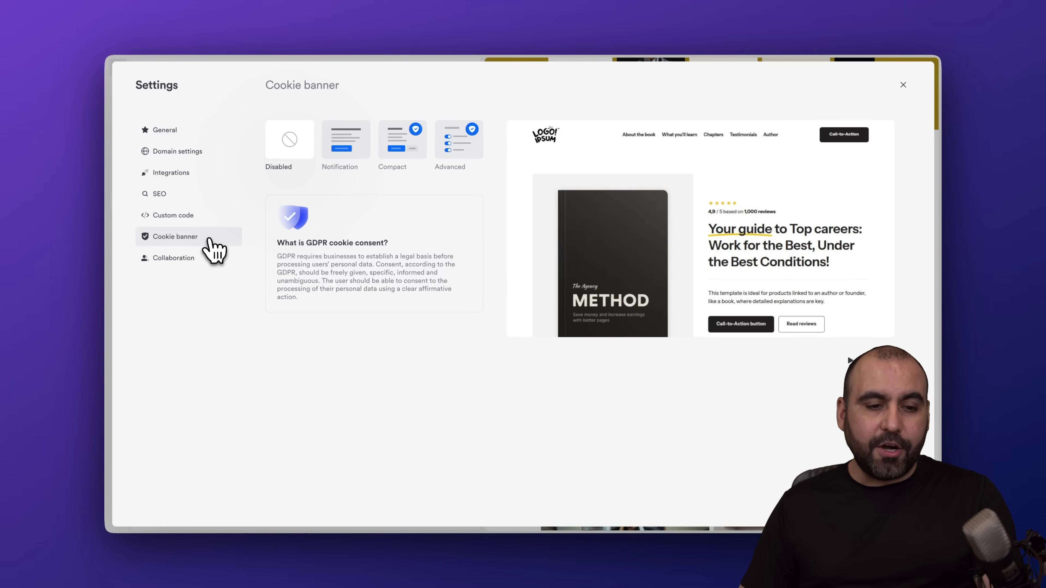
click(364, 151)
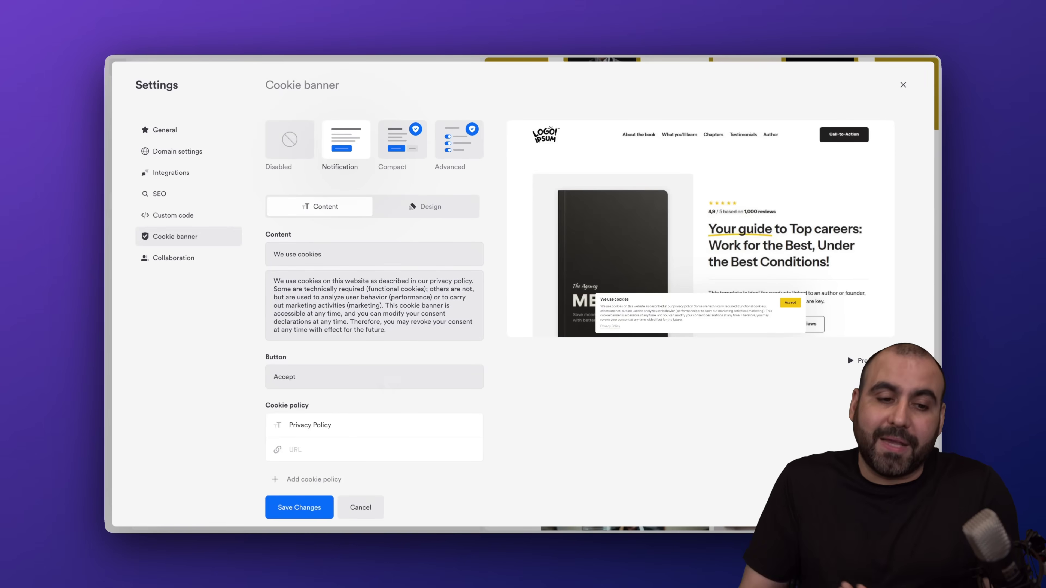
click(188, 264)
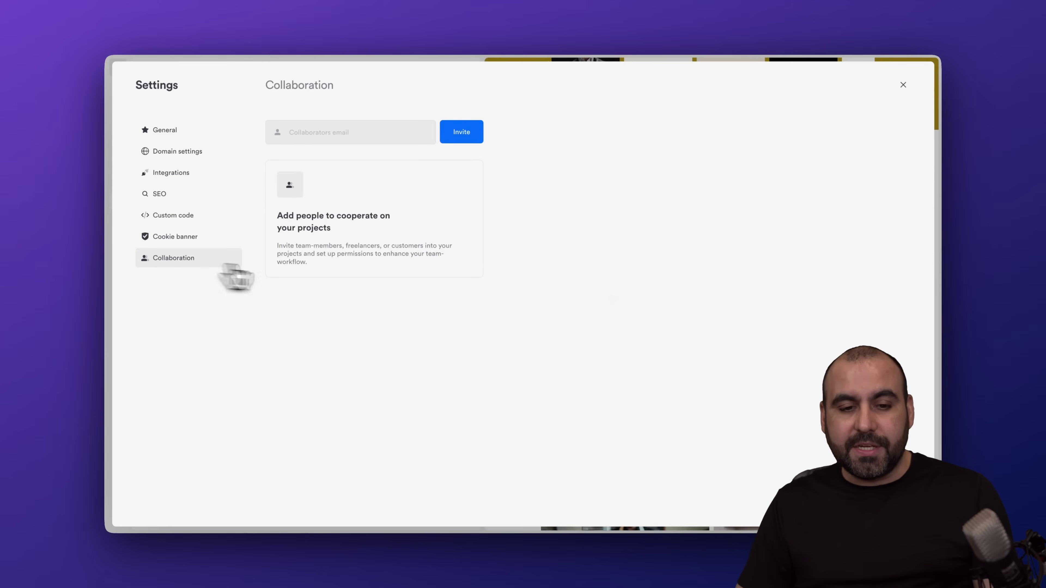
Return to the Pages dashboard, preview the Sale email template, then open the CRM
click(903, 85)
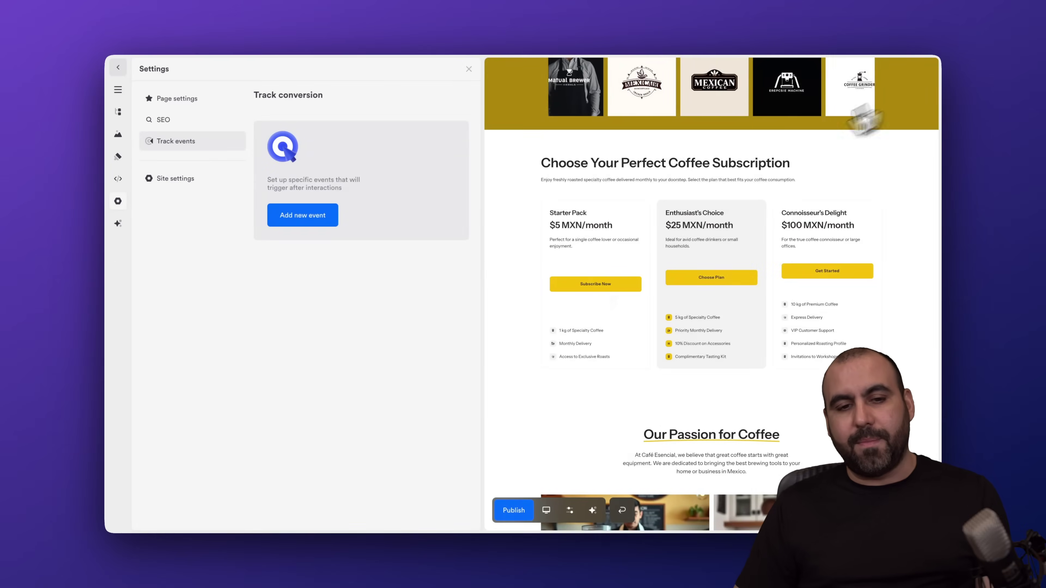
click(118, 68)
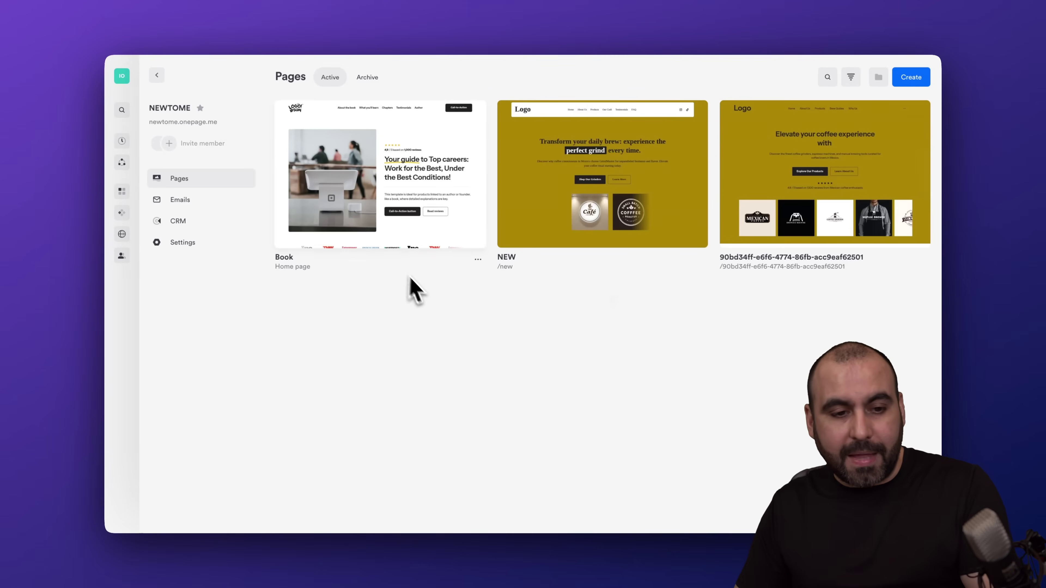
click(188, 203)
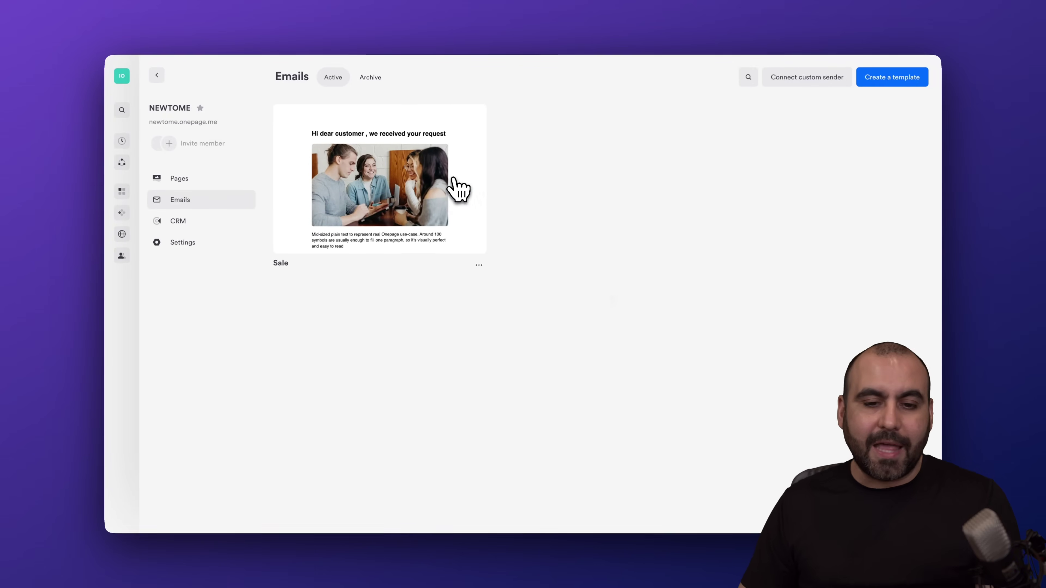
click(454, 182)
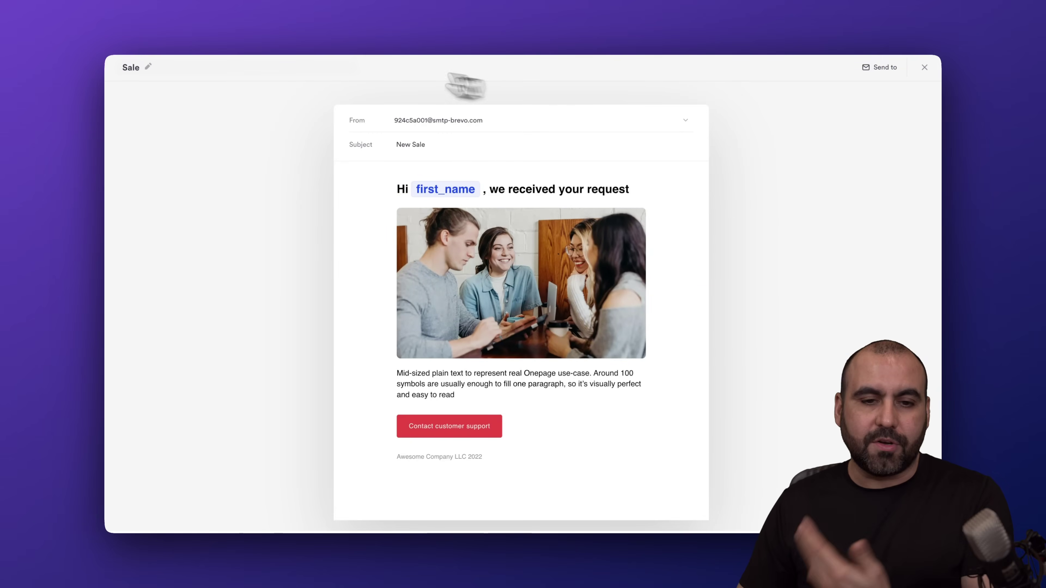
click(924, 68)
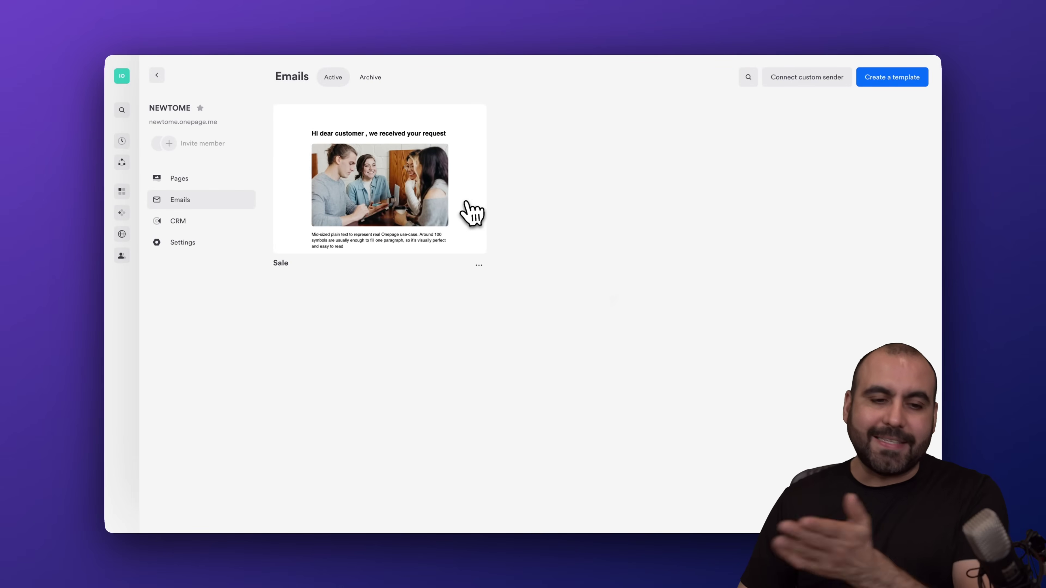
click(205, 224)
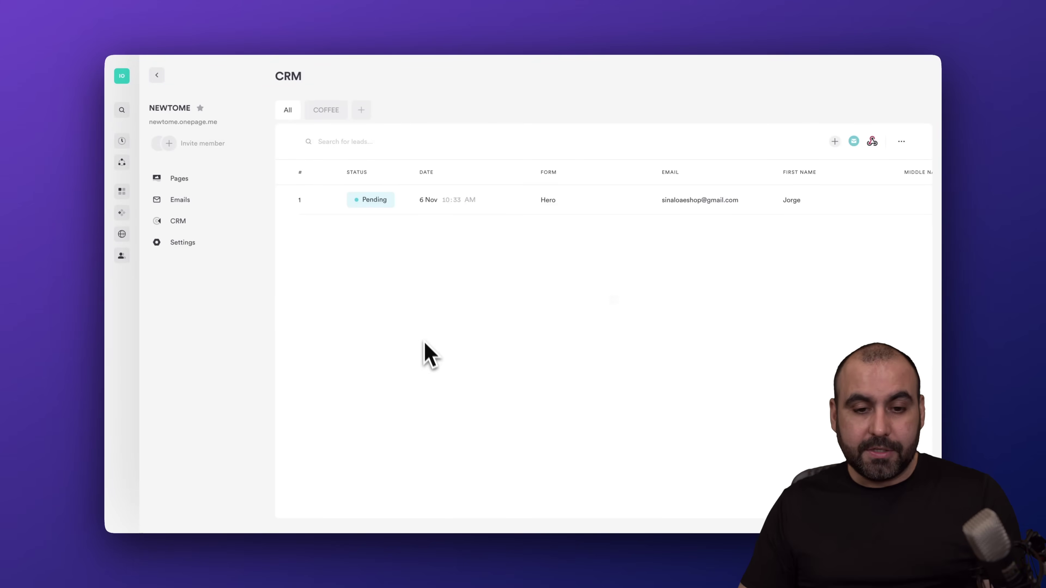
Scroll the leads table, compare the COFFEE and All lists, and view the lead integrations
scroll(402, 206, right, 4)
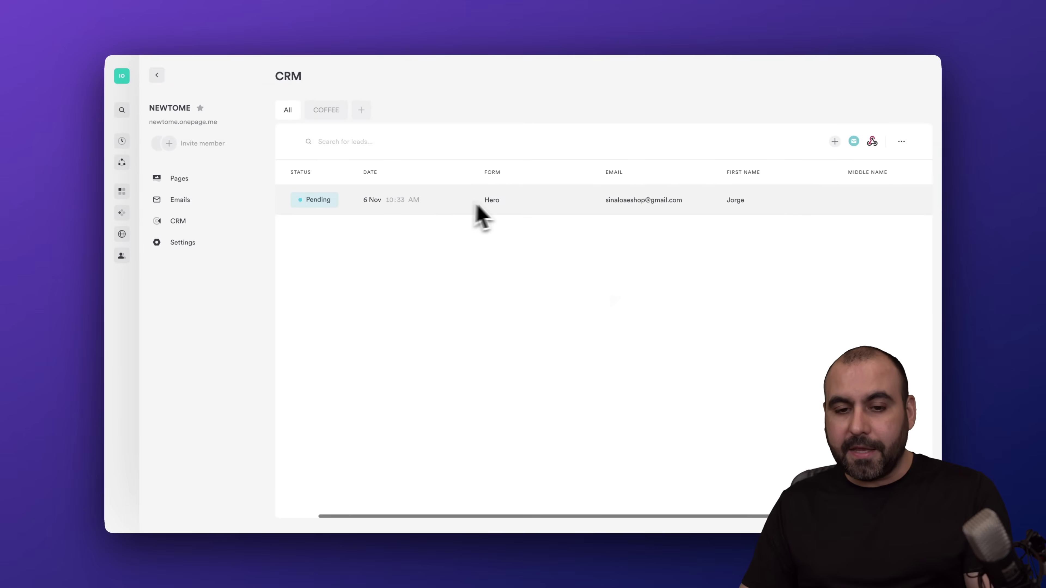
scroll(534, 223, right, 6)
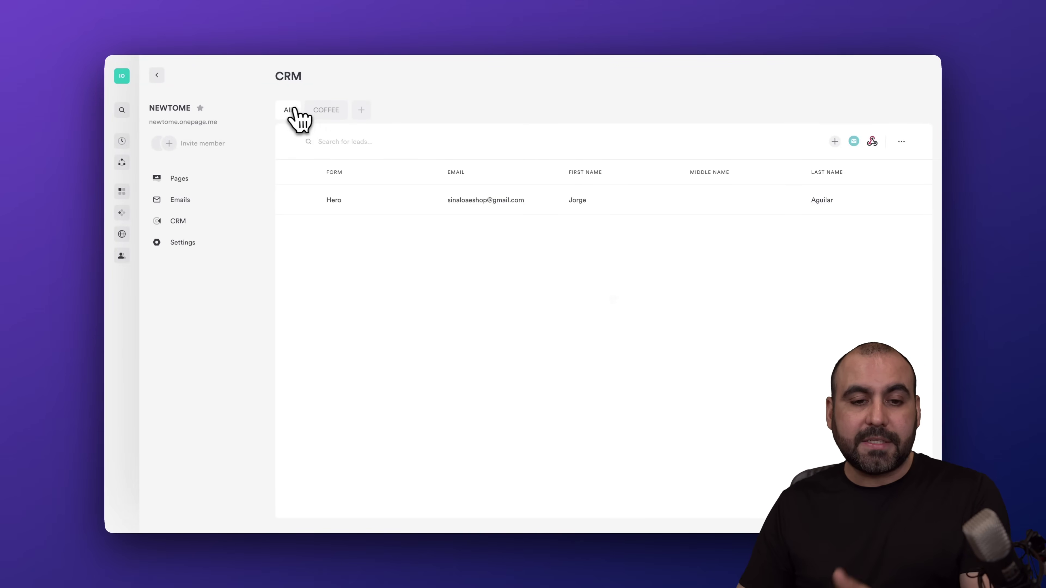
click(330, 112)
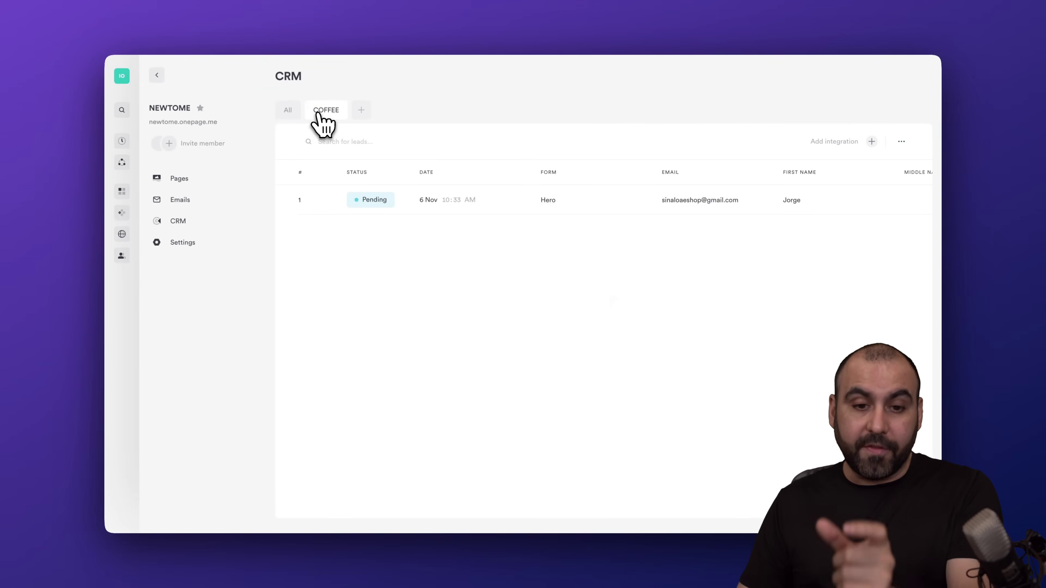
click(290, 112)
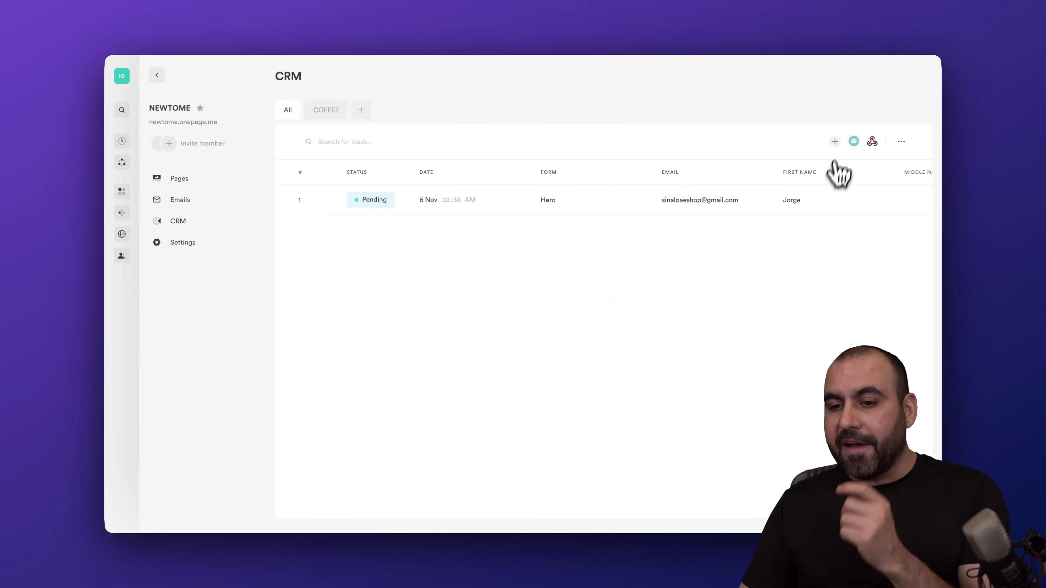
click(835, 141)
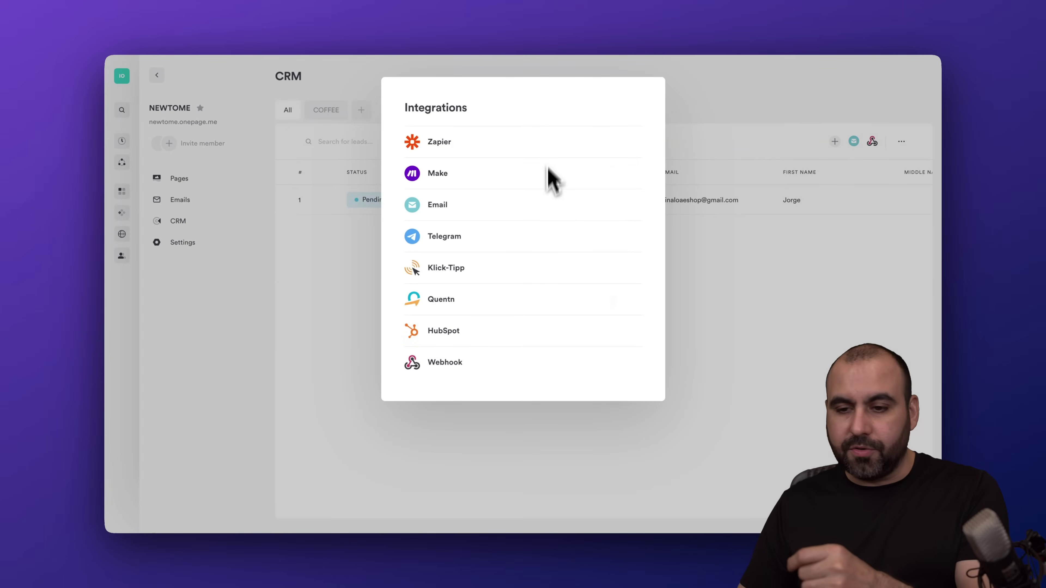
click(854, 311)
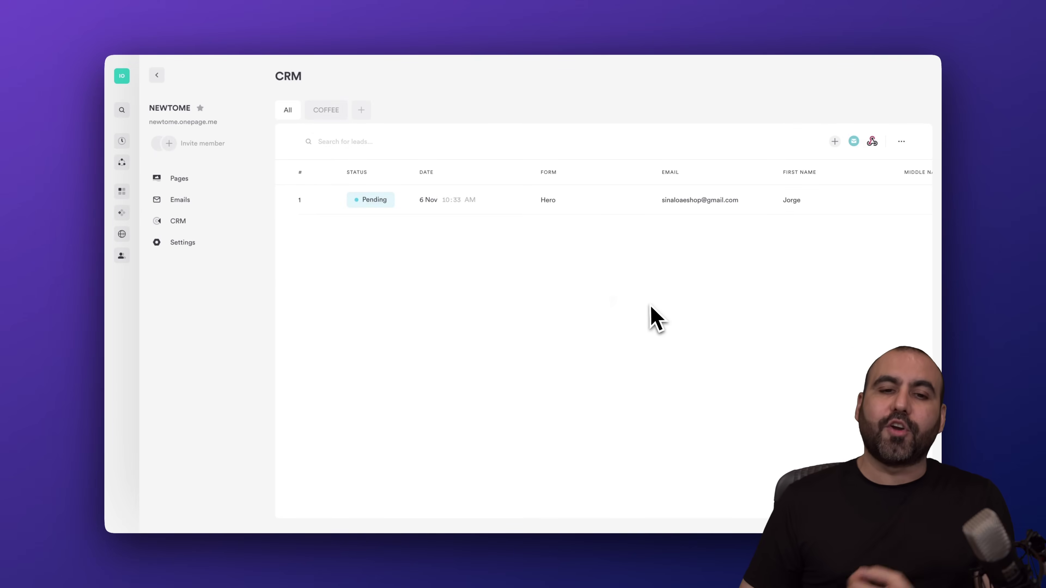
Go back to Recent, open the NEWTOME project, then switch to the Onepage homepage tab
click(157, 75)
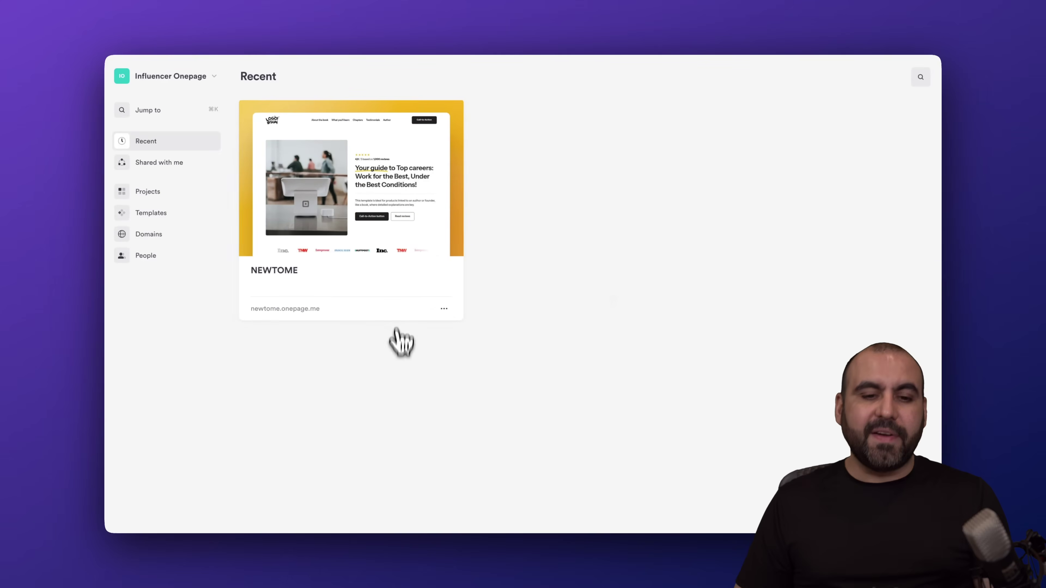
click(358, 226)
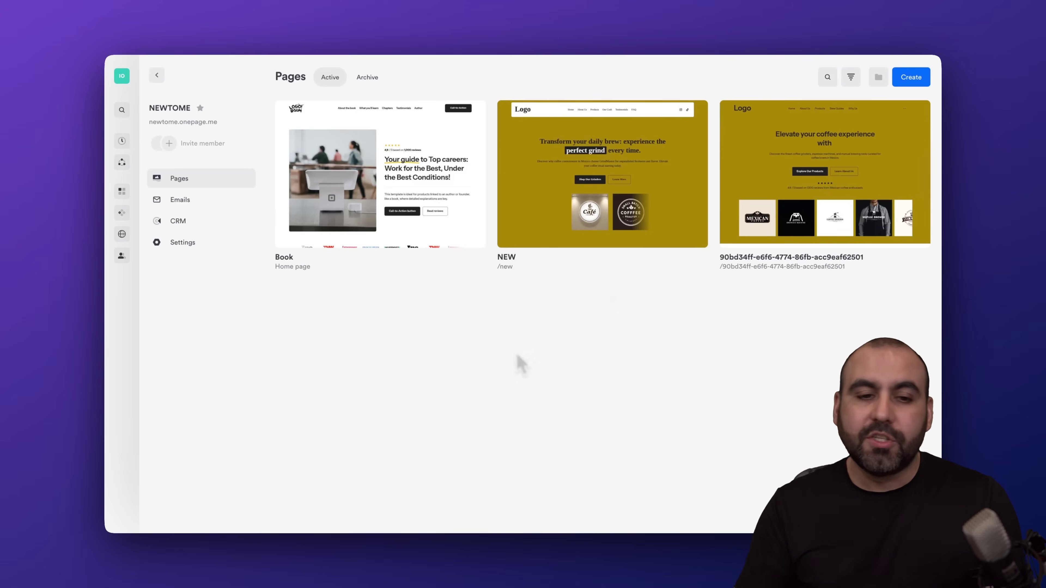
click(342, 33)
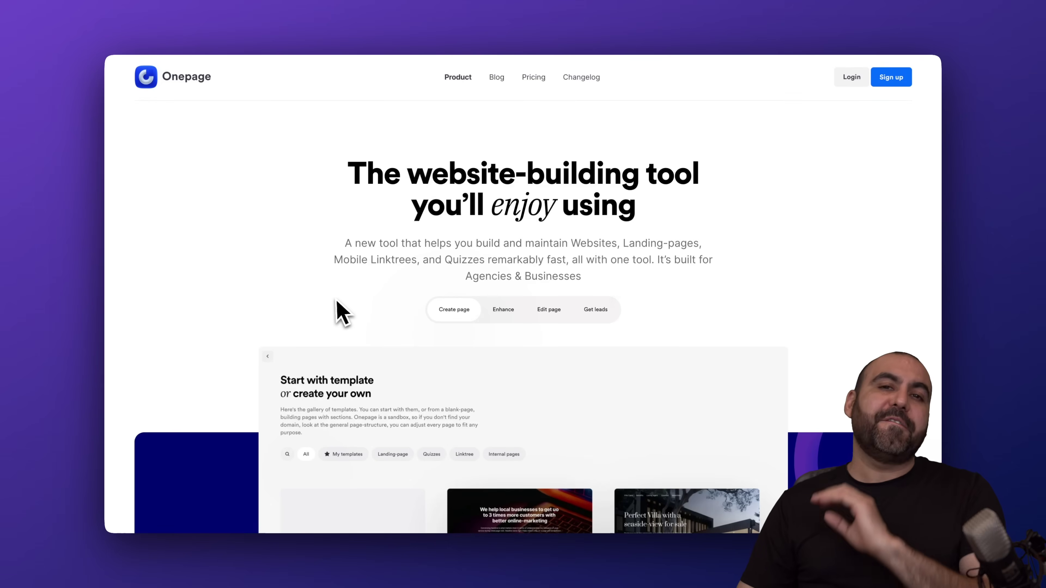